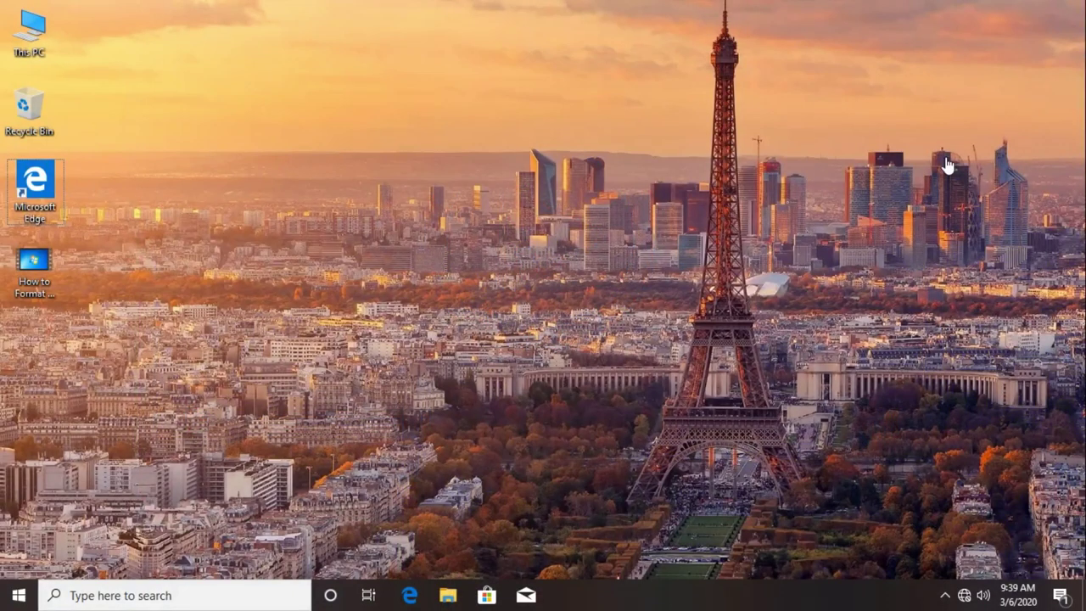
- Open Control Panel in large icons view and start creating a system image from Backup and Restore (Windows 7)
{"action": "key", "text": "super"}
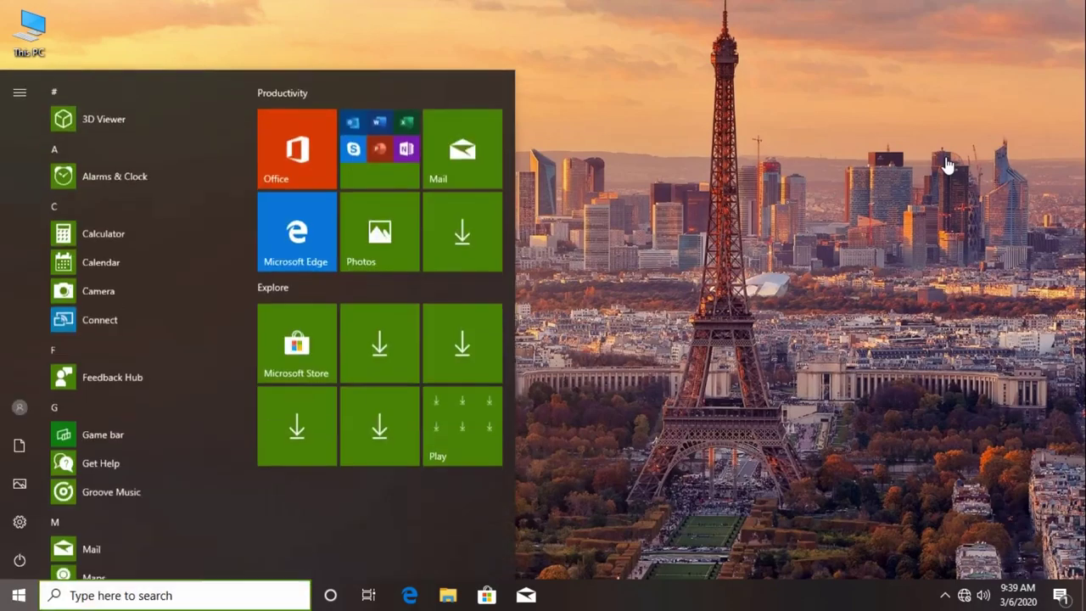
{"action": "type", "text": "control Panel"}
{"action": "key", "text": "Return"}
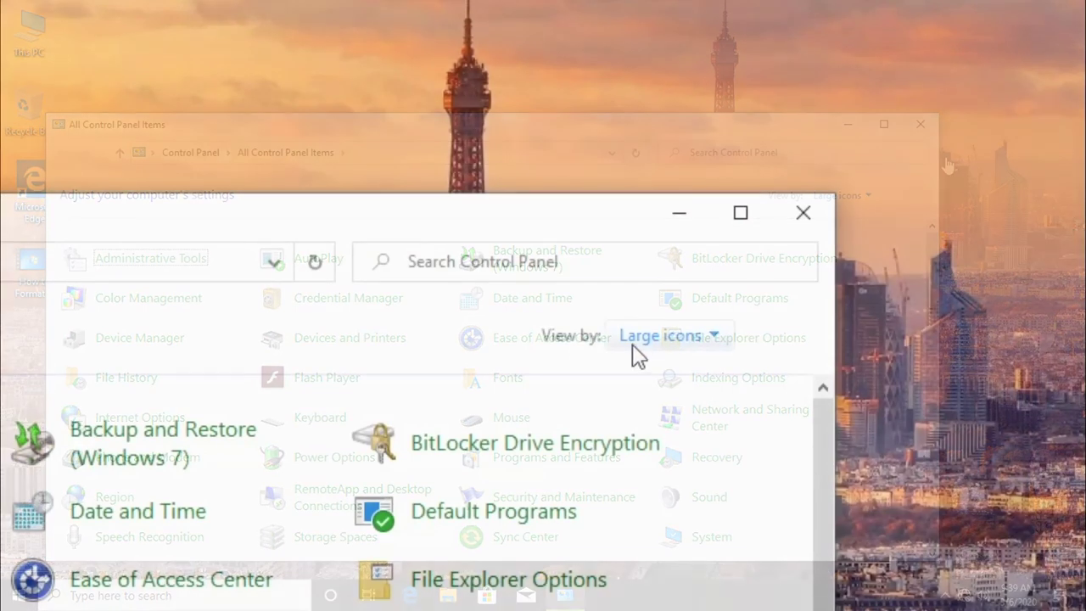
{"action": "left_click", "coordinate": [688, 343]}
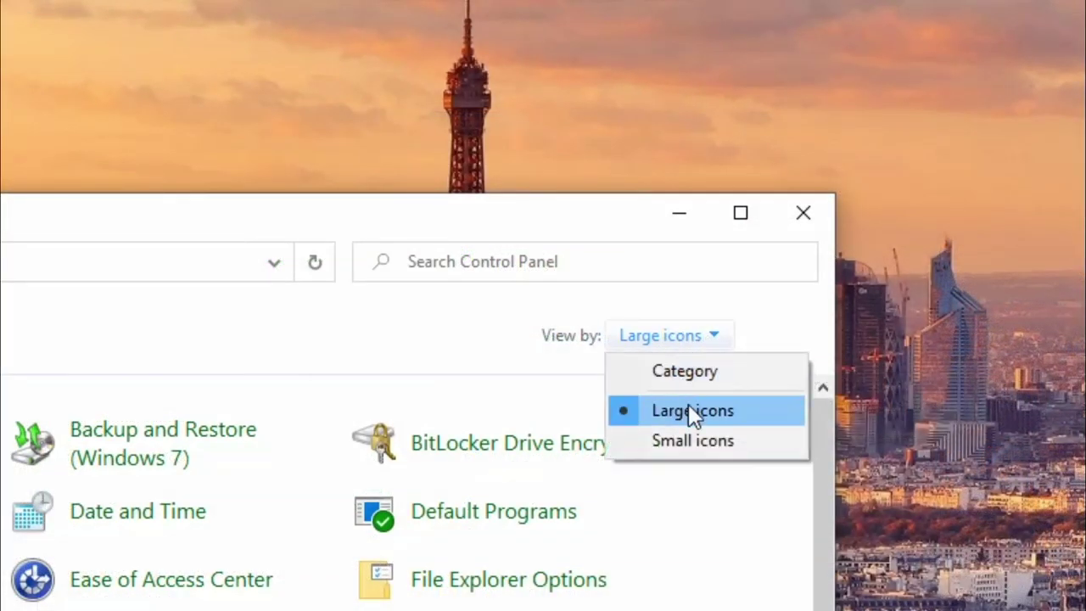
{"action": "left_click", "coordinate": [729, 414]}
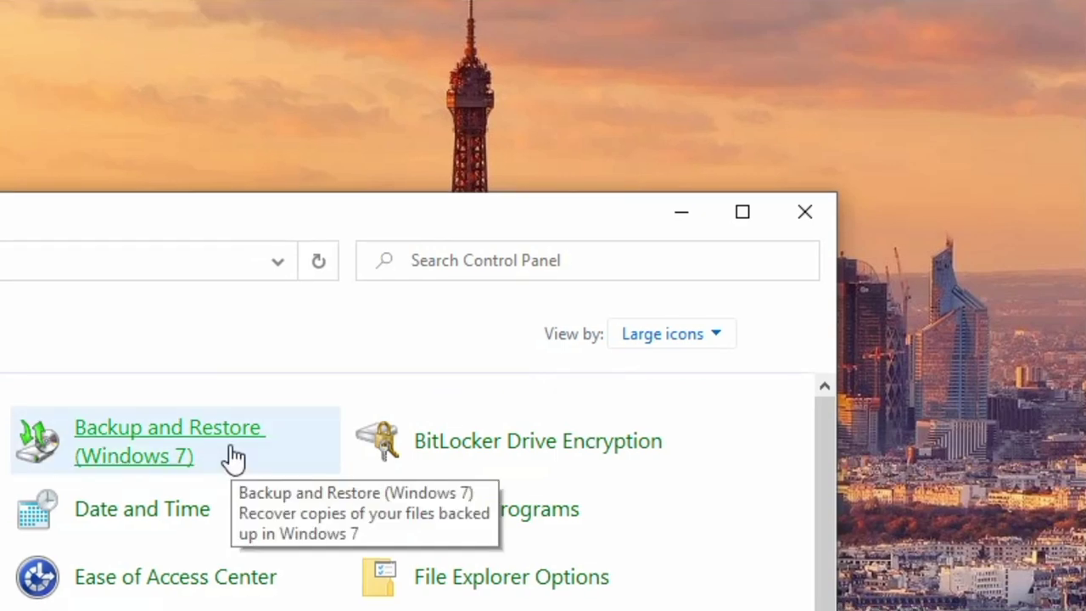
{"action": "left_click", "coordinate": [243, 461]}
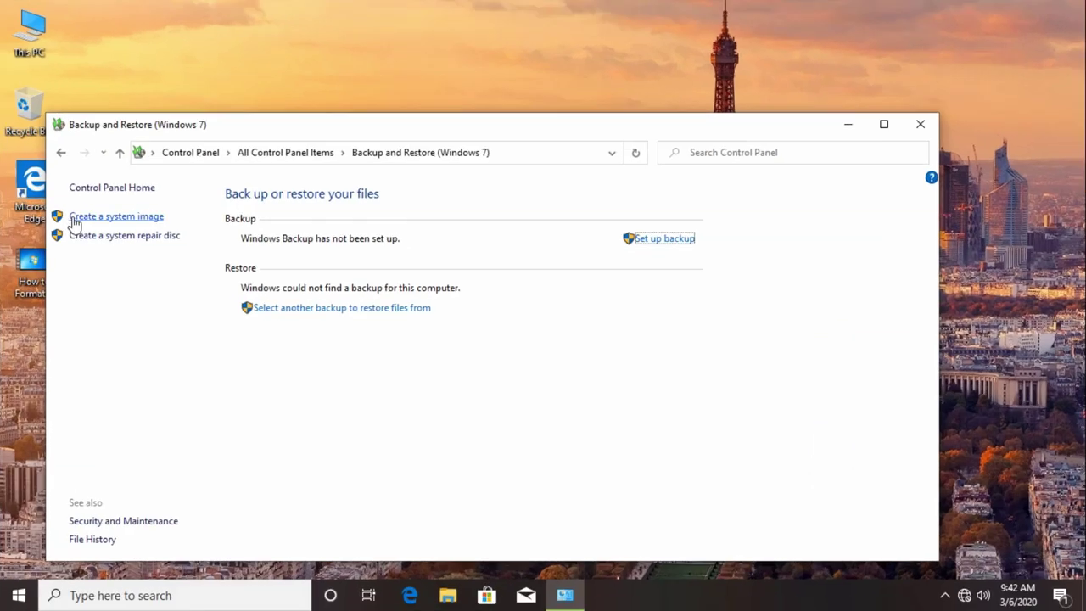
{"action": "left_click", "coordinate": [153, 219]}
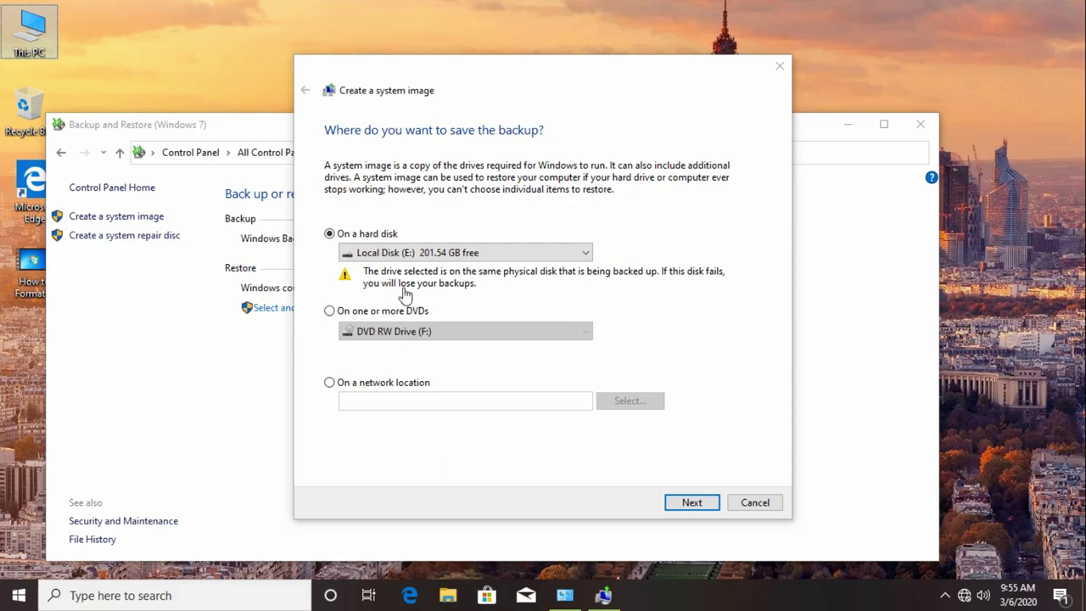
- Check the free space on Local Disk (E:) in File Explorer and return to the system image wizard
{"action": "key", "text": "super+e"}
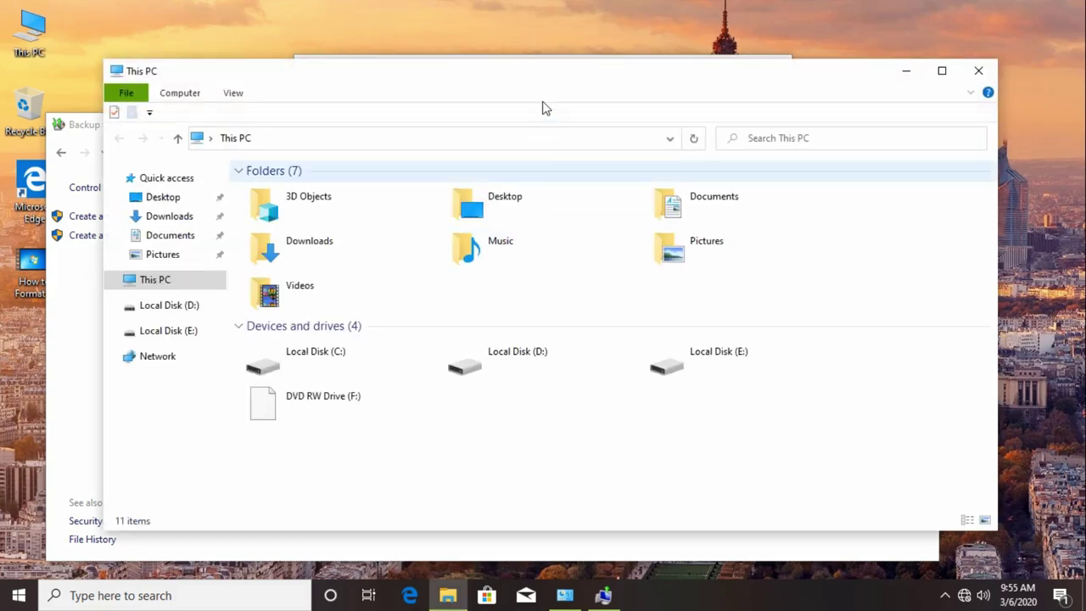
{"action": "left_click", "coordinate": [755, 381]}
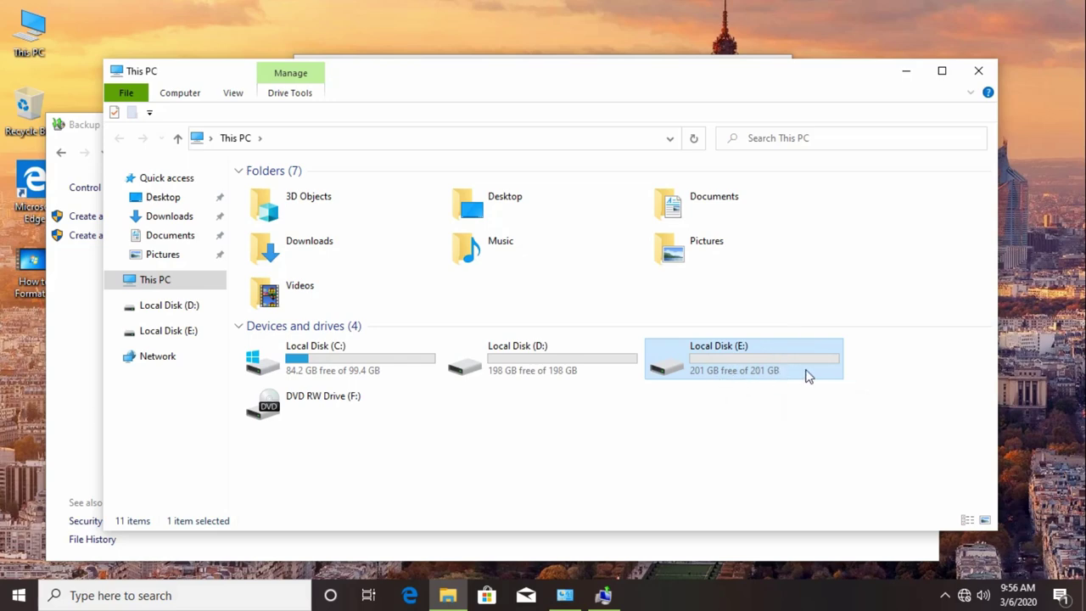
{"action": "left_click", "coordinate": [978, 71]}
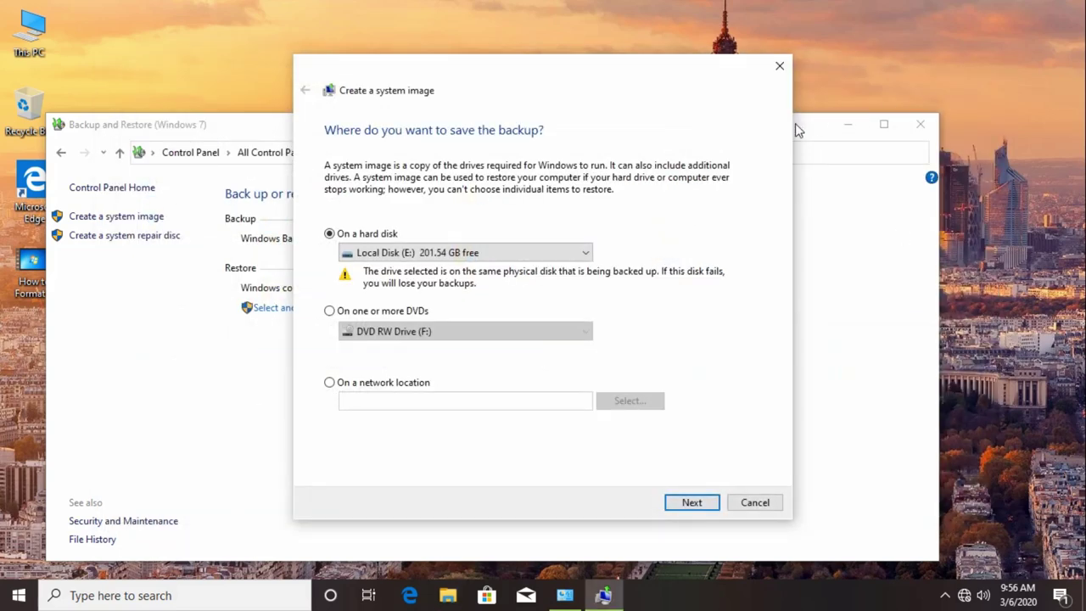
- Back up the System Reserved and C: drives as a system image on Local Disk (E:), declining the system repair disc
{"action": "left_click", "coordinate": [692, 502]}
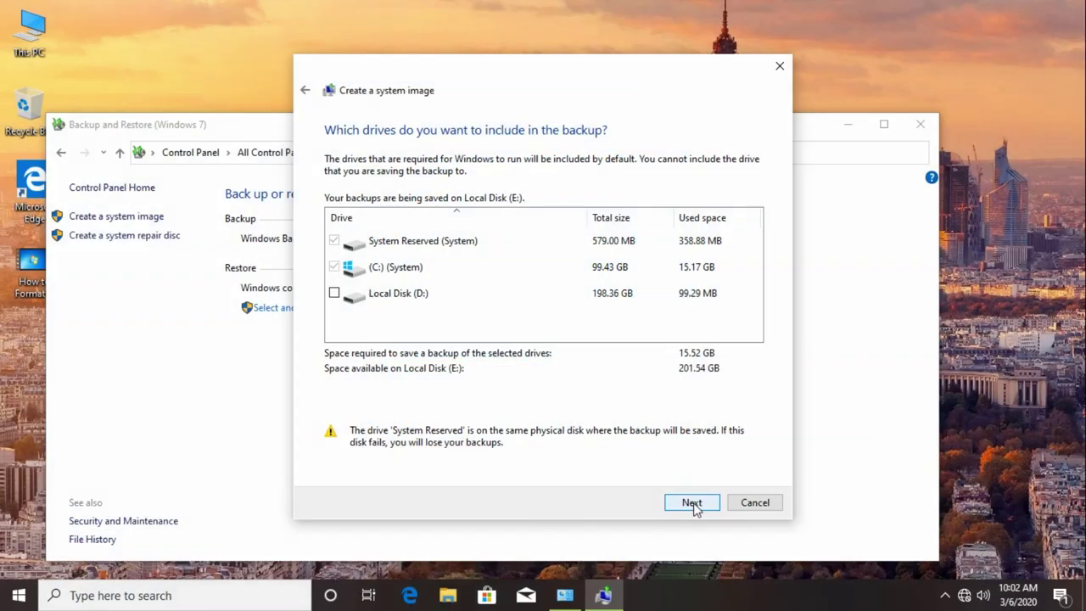
{"action": "left_click", "coordinate": [696, 507]}
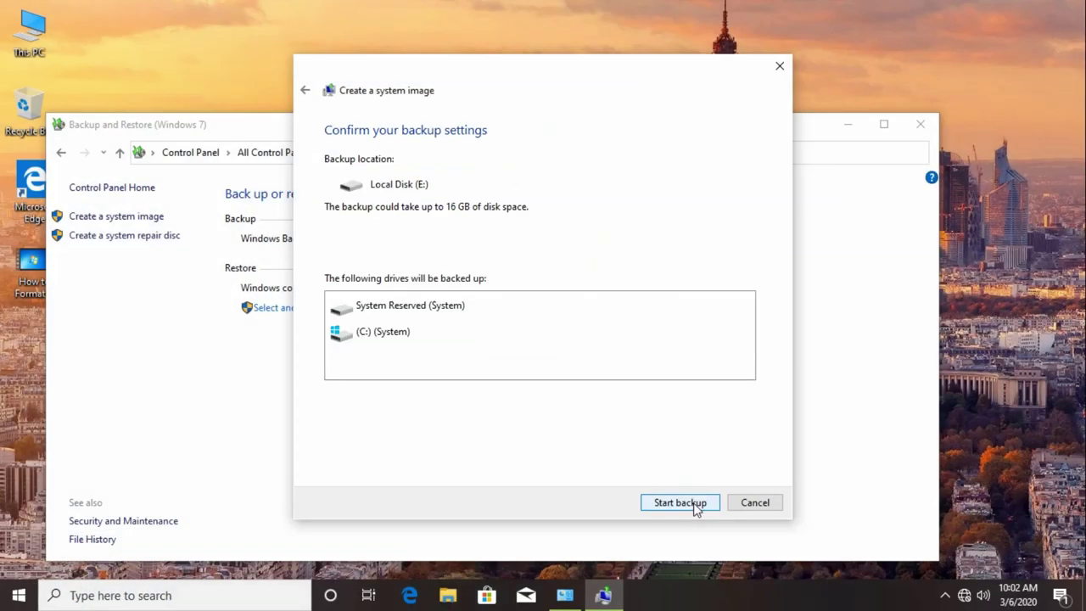
{"action": "left_click", "coordinate": [680, 502]}
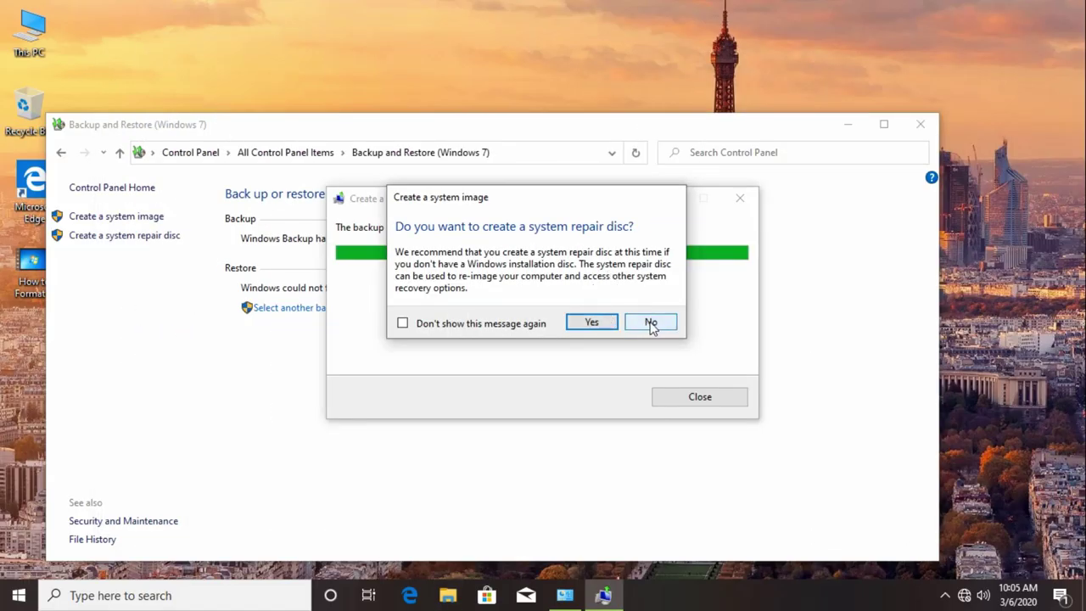
{"action": "left_click", "coordinate": [650, 323]}
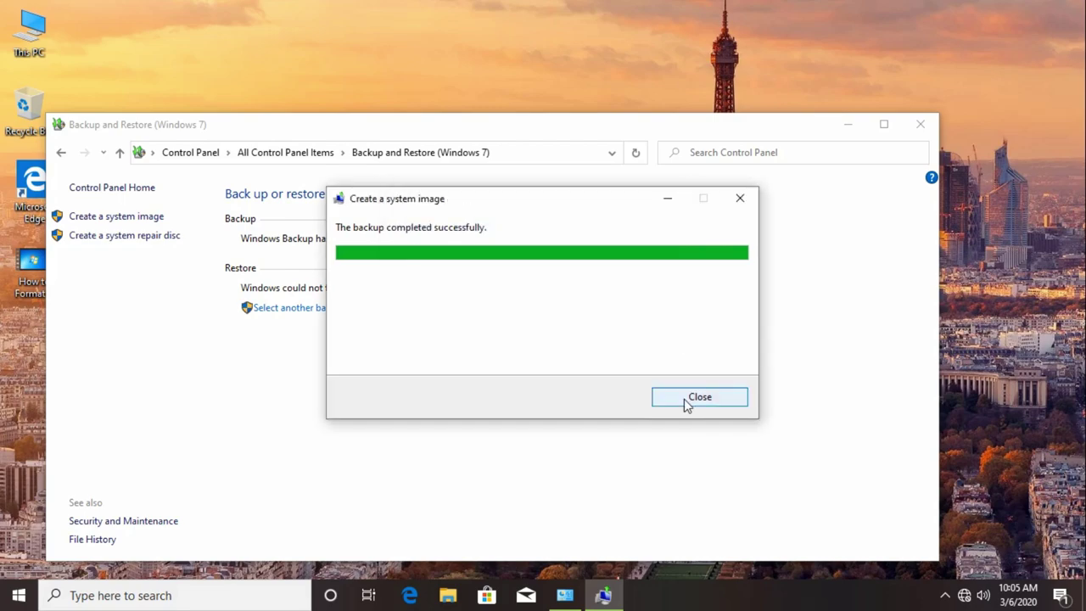
{"action": "left_click", "coordinate": [683, 399]}
{"action": "left_click", "coordinate": [920, 124]}
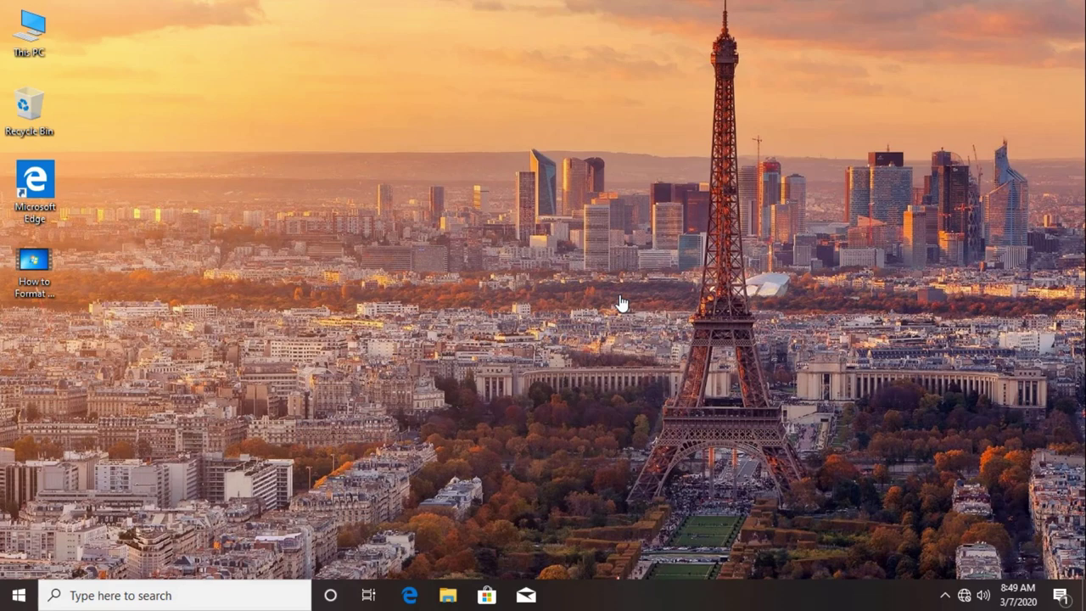
- Open Local Disk (E:) in File Explorer to check the saved backup
{"action": "key", "text": "super+e"}
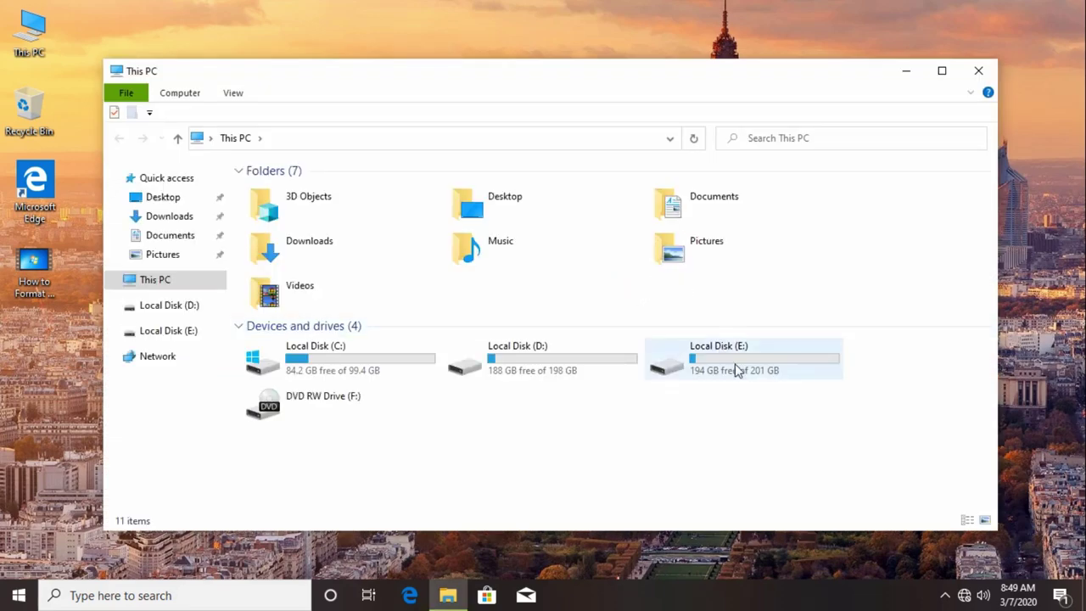
{"action": "double_click", "coordinate": [736, 371]}
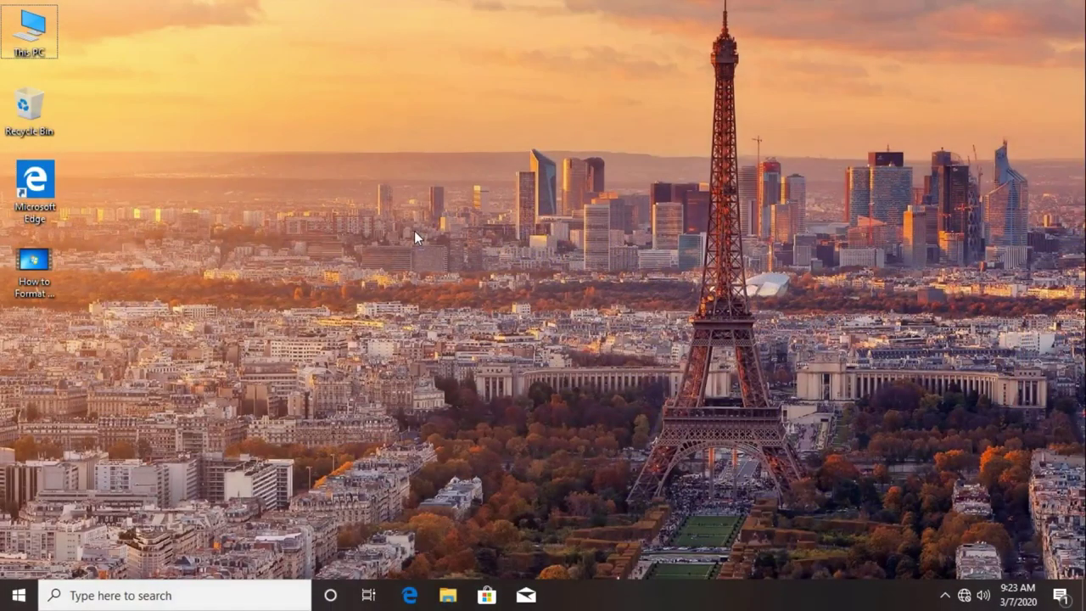
- Reopen Control Panel in a maximized window and open the Recovery tools
{"action": "key", "text": "super"}
{"action": "type", "text": "cont"}
{"action": "key", "text": "Return"}
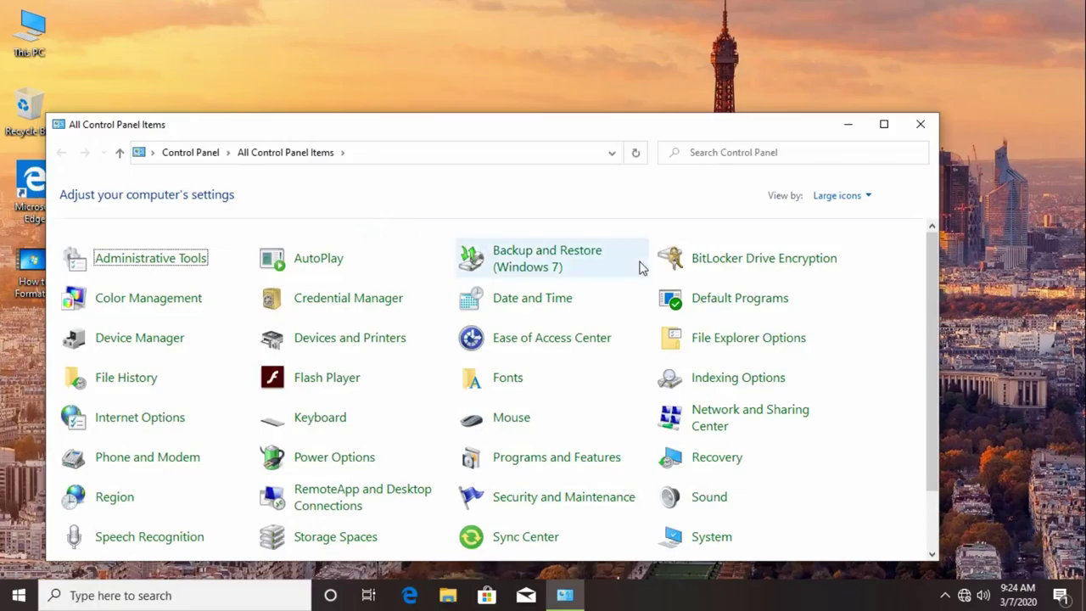
{"action": "key", "text": "super+Up"}
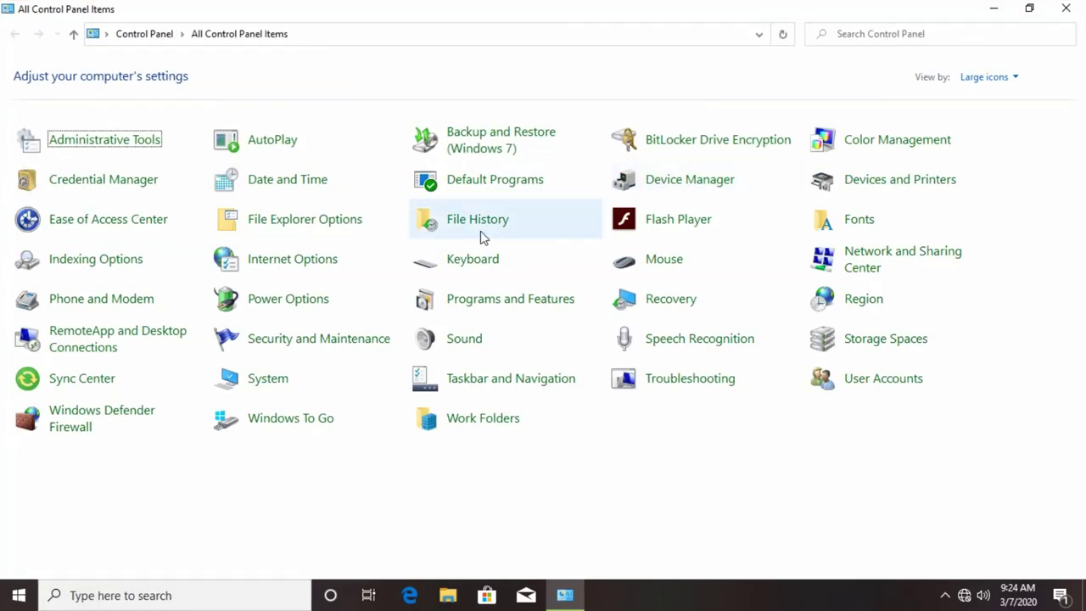
{"action": "left_click", "coordinate": [664, 305]}
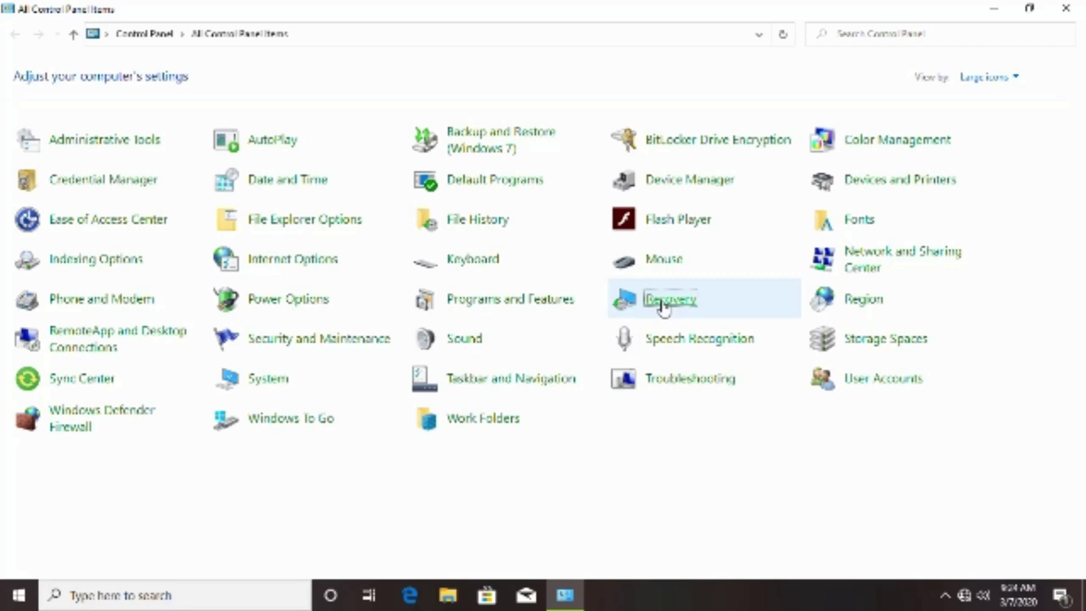
{"action": "left_click", "coordinate": [663, 305]}
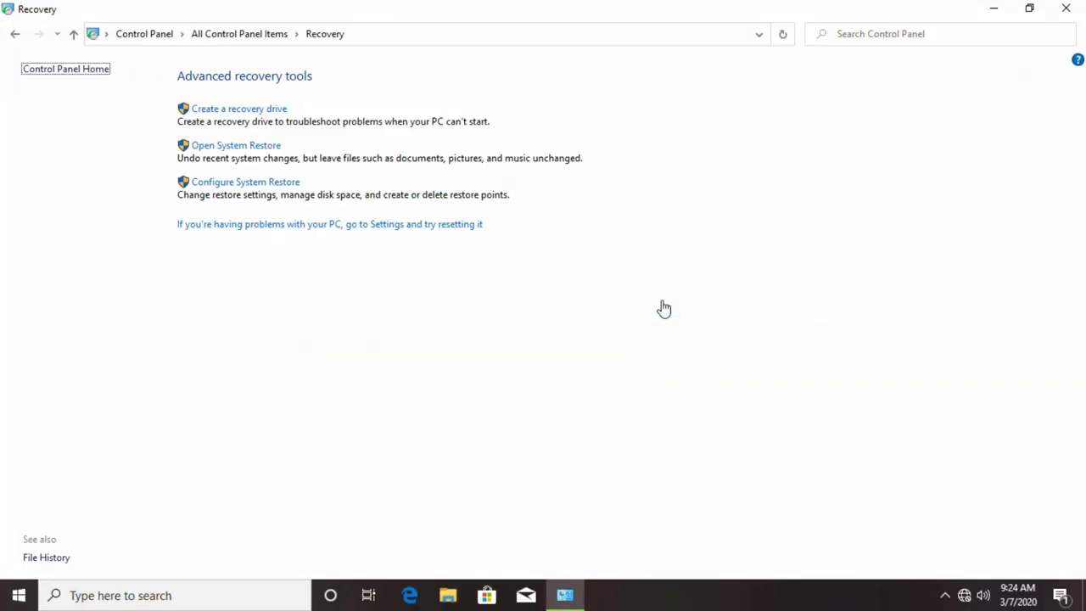
- Create a recovery drive on the G:\ USB drive with system files backed up, and close the Recovery window
{"action": "left_click", "coordinate": [255, 111]}
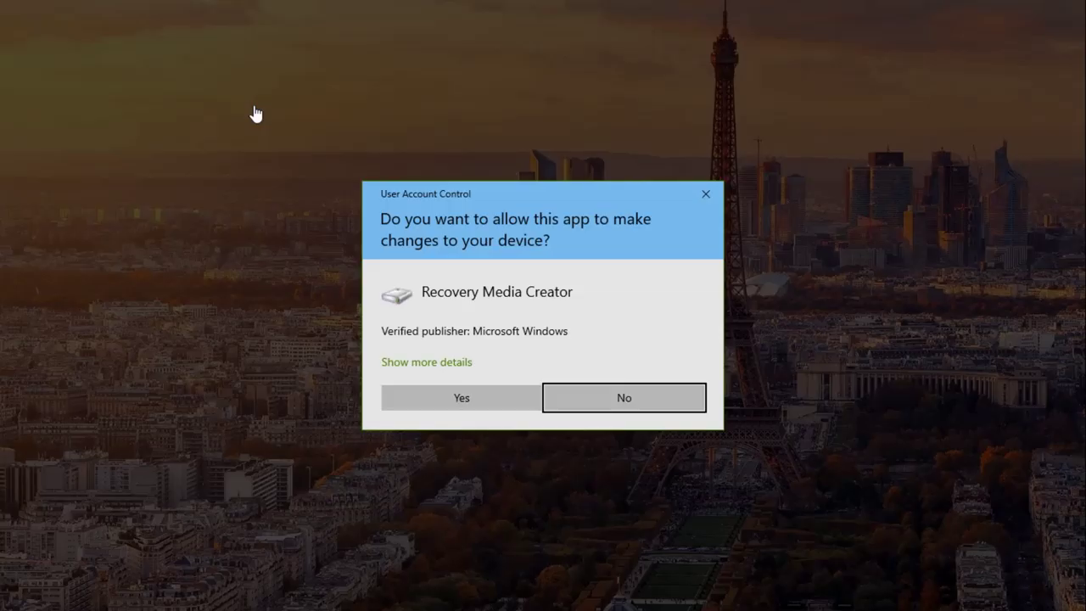
{"action": "left_click", "coordinate": [461, 397]}
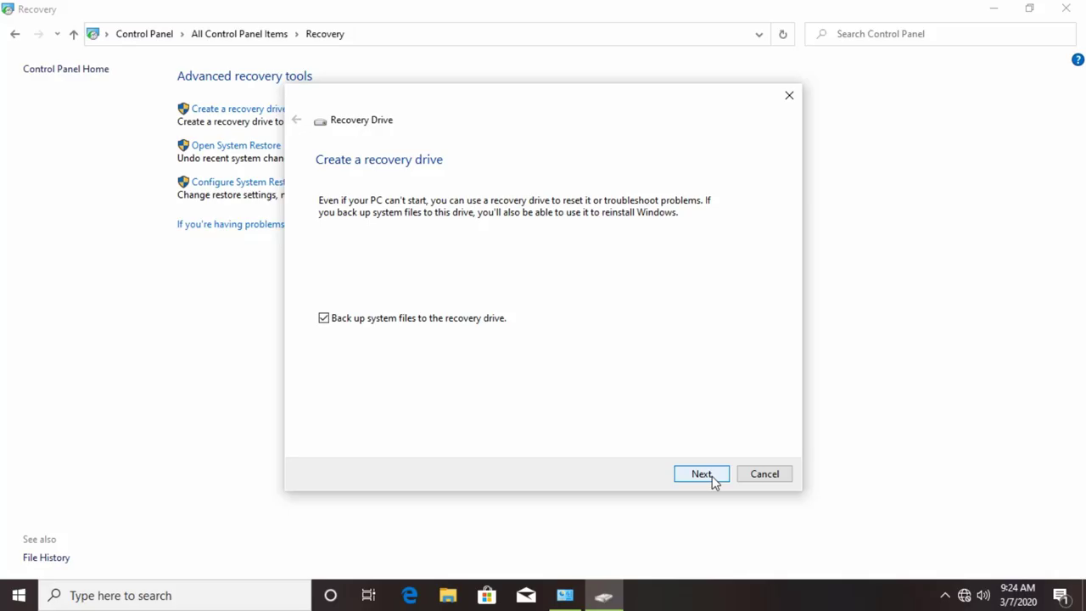
{"action": "left_click", "coordinate": [711, 476]}
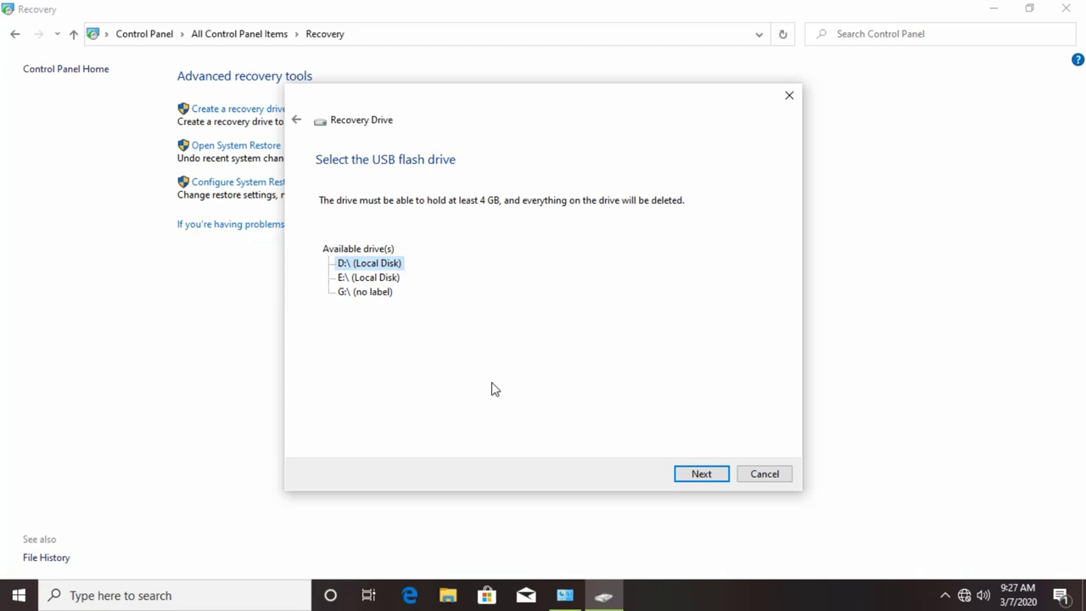
{"action": "left_click", "coordinate": [356, 292]}
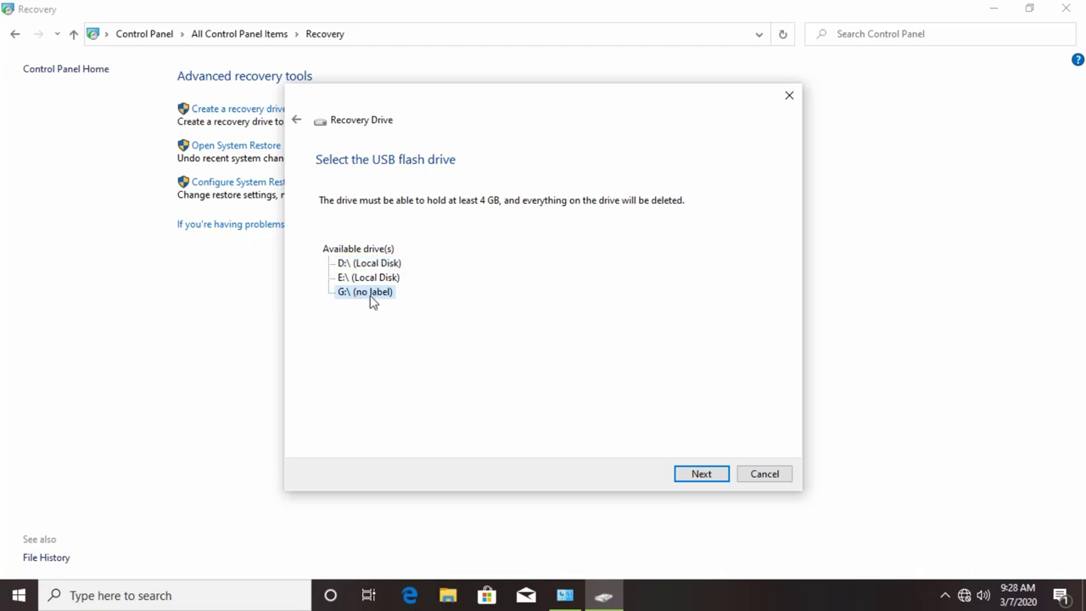
{"action": "key", "text": "super+e"}
{"action": "left_click", "coordinate": [700, 474]}
{"action": "left_click", "coordinate": [712, 477]}
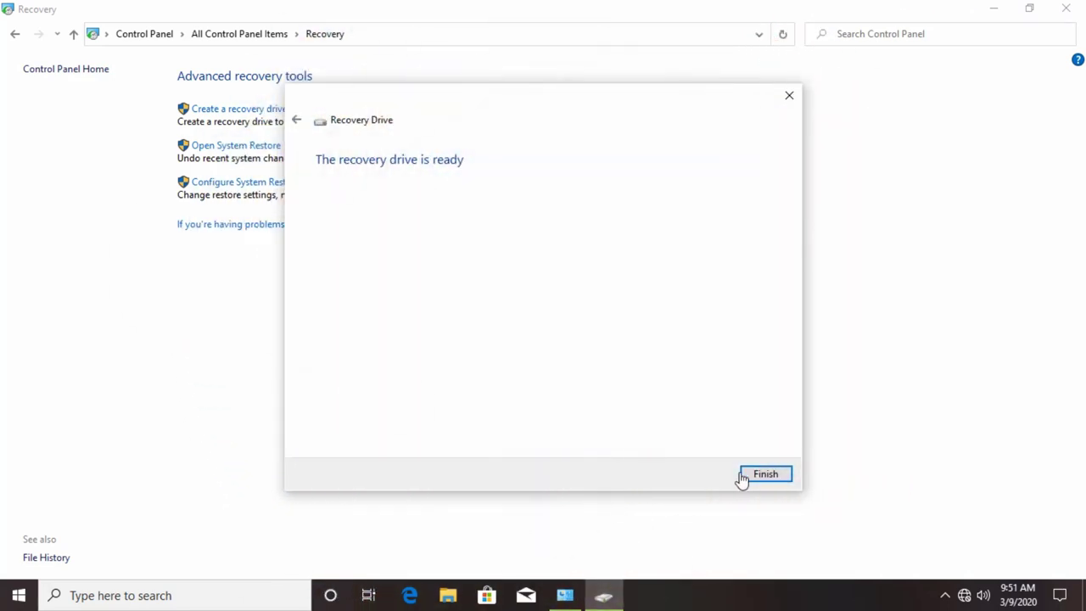
{"action": "left_click", "coordinate": [759, 478]}
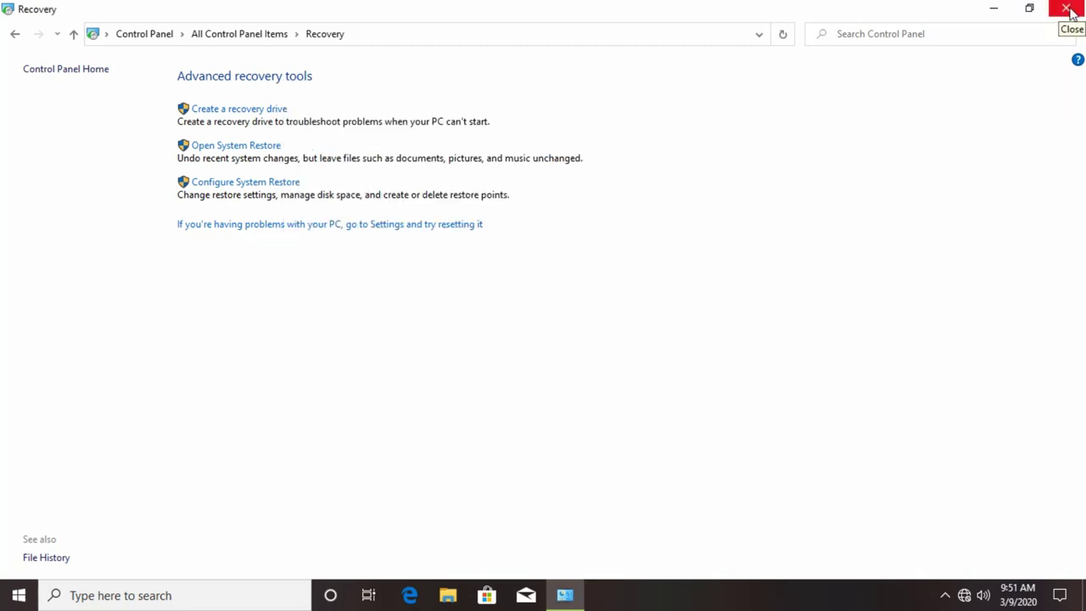
{"action": "left_click", "coordinate": [1066, 9]}
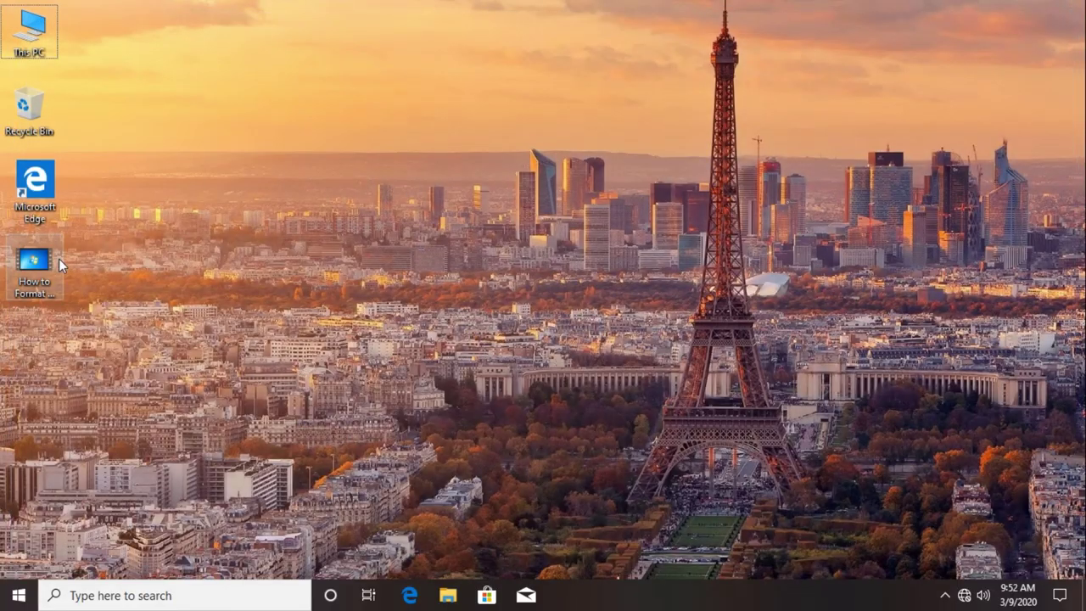
- Delete the "How to Format Windows 7 without CD with USB in Hindi" video and the Microsoft Edge shortcut from the desktop
{"action": "left_click", "coordinate": [58, 259]}
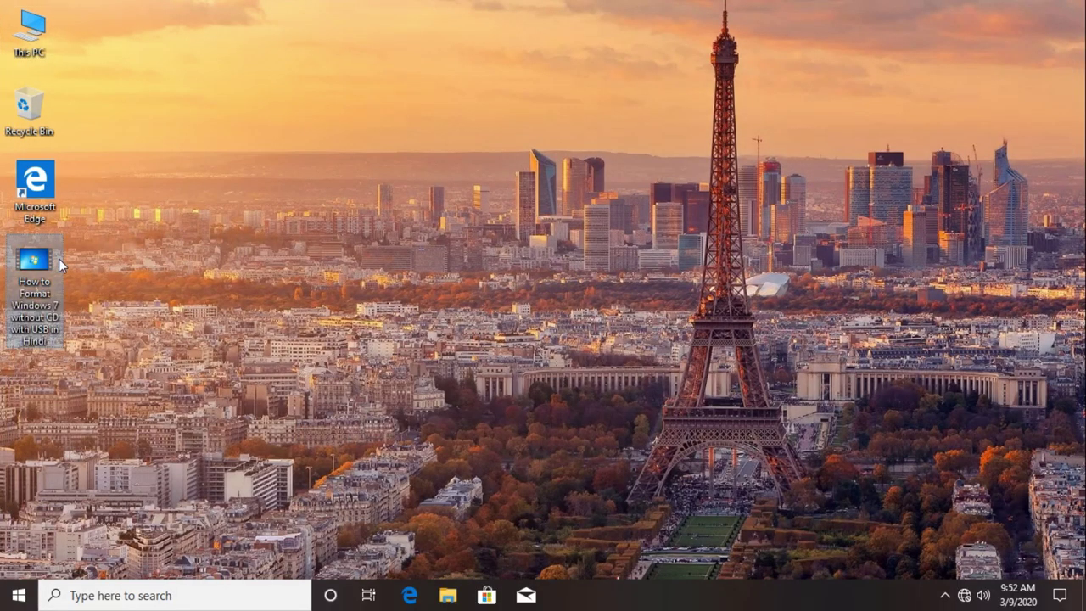
{"action": "key", "text": "Delete"}
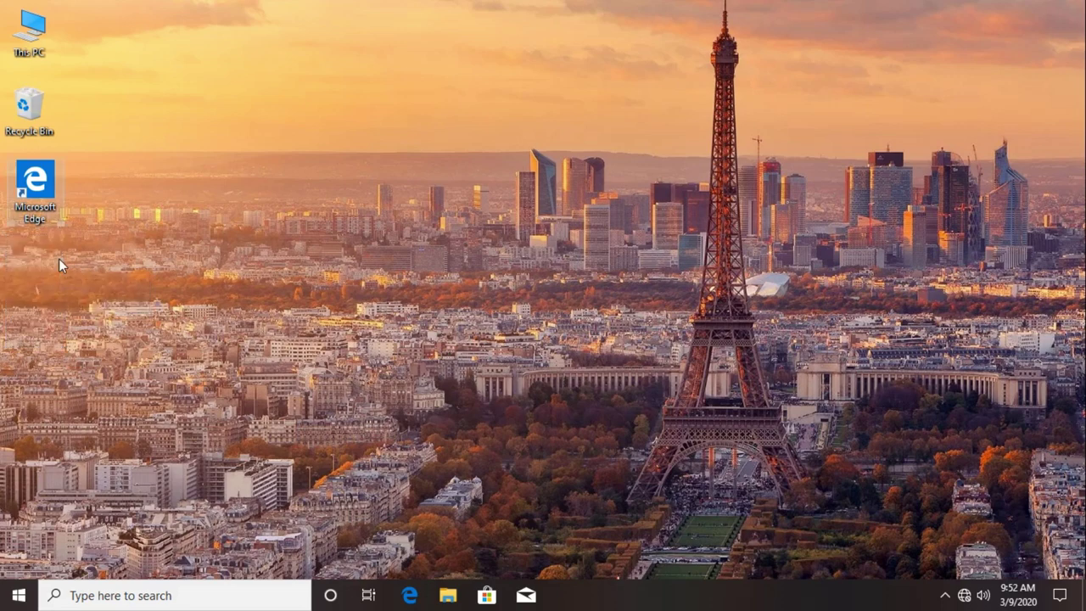
{"action": "key", "text": "Delete"}
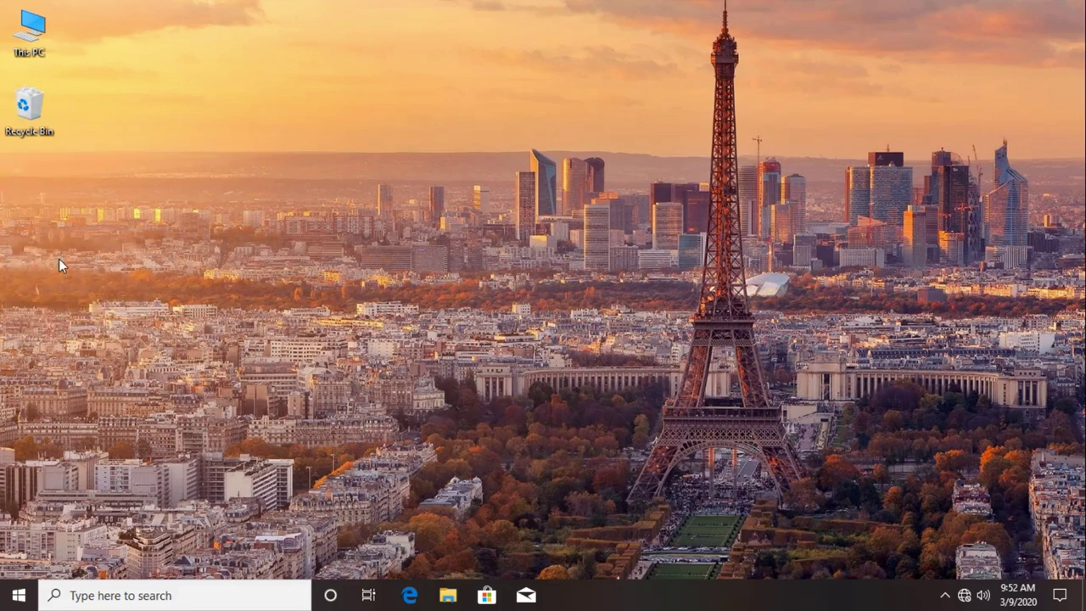
- Open the Recycle Bin and permanently delete all items in it
{"action": "key", "text": "Return"}
{"action": "key", "text": "ctrl+a"}
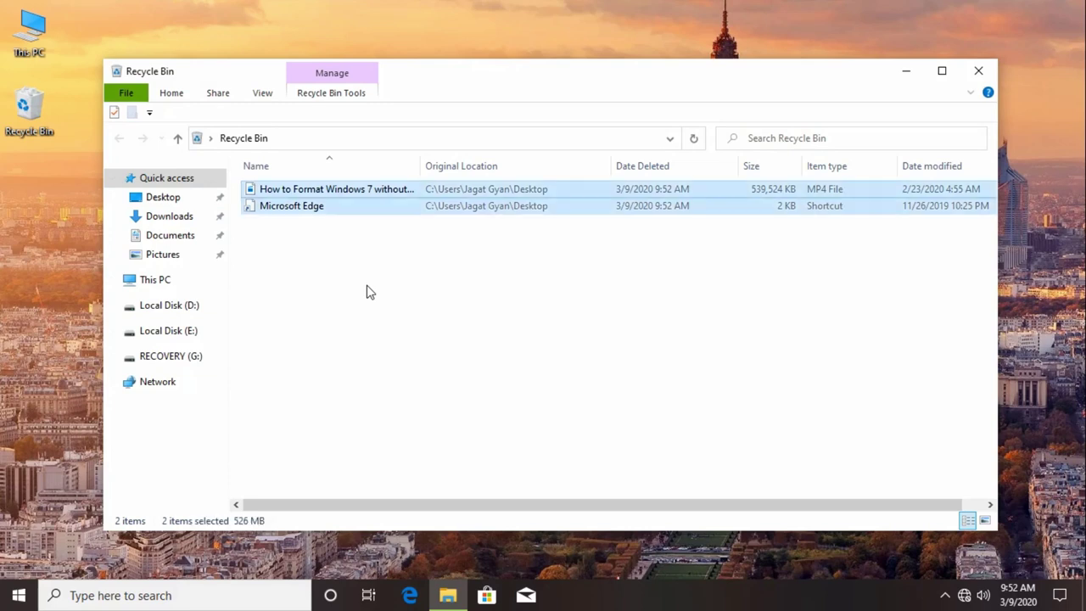
{"action": "key", "text": "Delete"}
- Delete all files in the Downloads folder
{"action": "left_click", "coordinate": [170, 219]}
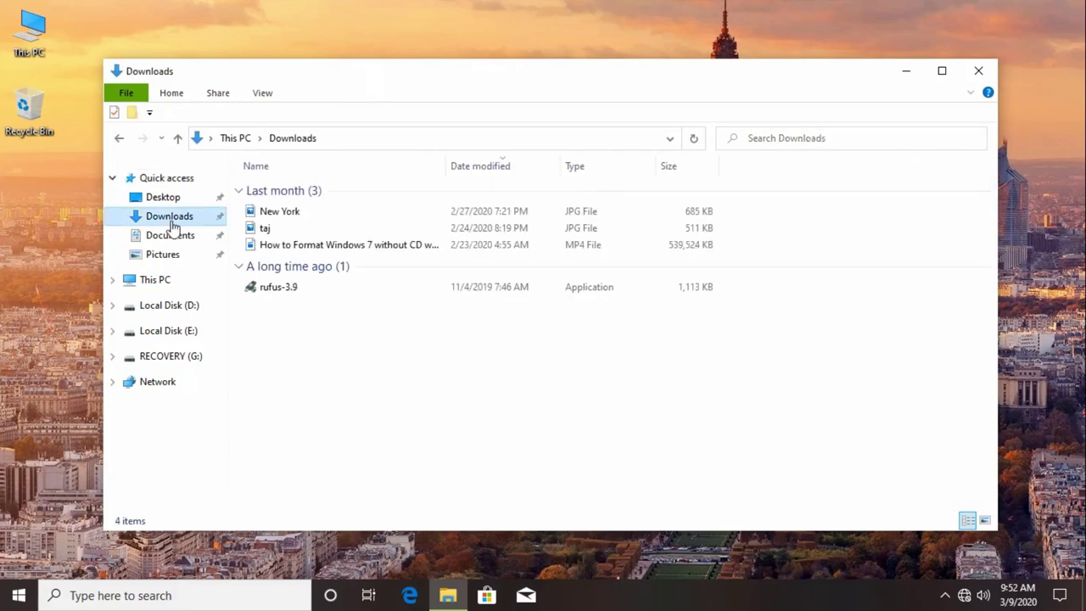
{"action": "left_click_drag", "start_coordinate": [315, 356], "coordinate": [316, 212]}
{"action": "key", "text": "Delete"}
- Permanently delete both images in the Documents folder and close File Explorer
{"action": "left_click", "coordinate": [161, 238]}
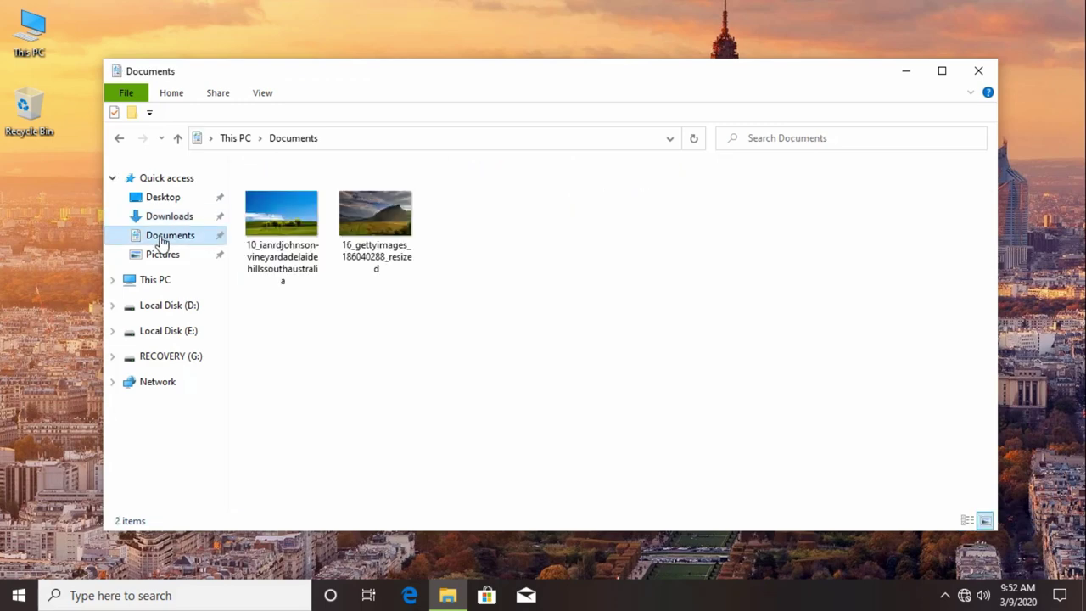
{"action": "key", "text": "ctrl+a"}
{"action": "key", "text": "shift+Delete"}
{"action": "key", "text": "Return"}
{"action": "key", "text": "alt+F4"}
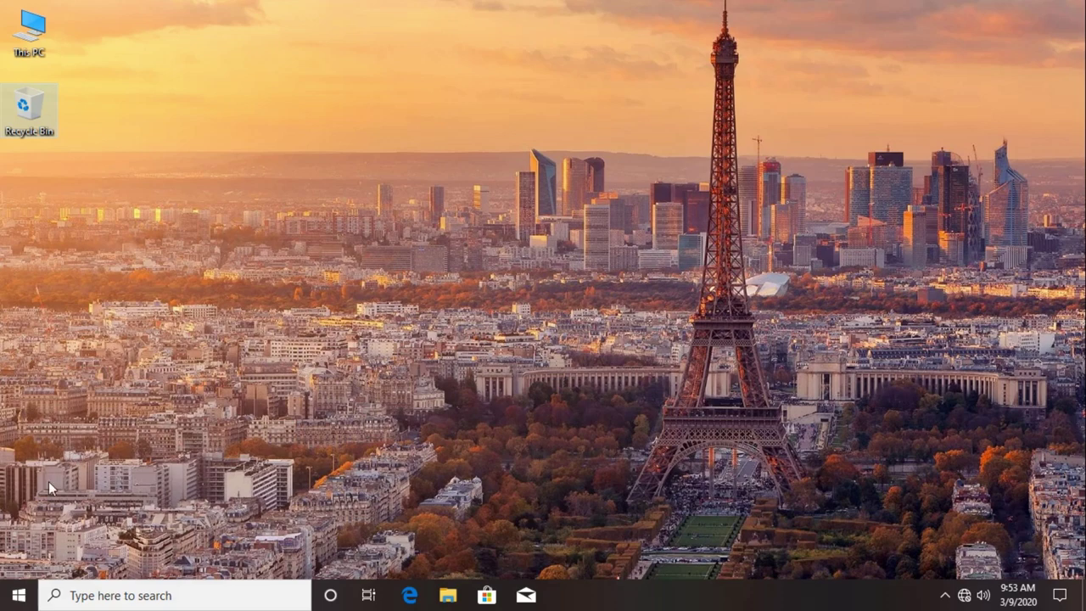
- Uninstall the Microsoft Visual C++ 2015-2019 Redistributable (x86) through Programs and Features, approving the elevation request
{"action": "left_click", "coordinate": [19, 594]}
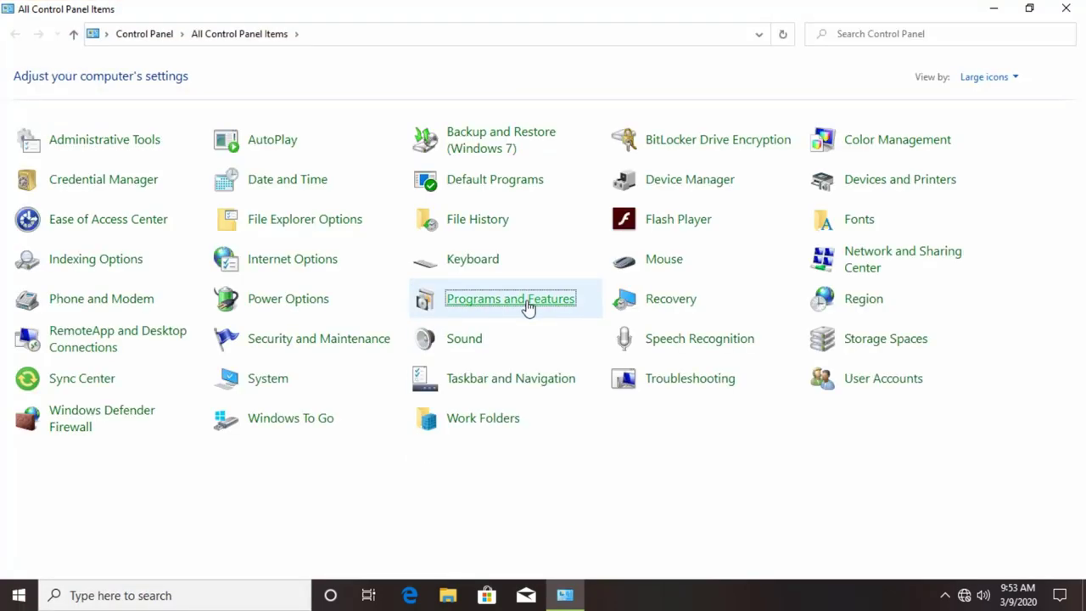
{"action": "left_click", "coordinate": [528, 307]}
{"action": "left_click", "coordinate": [217, 178]}
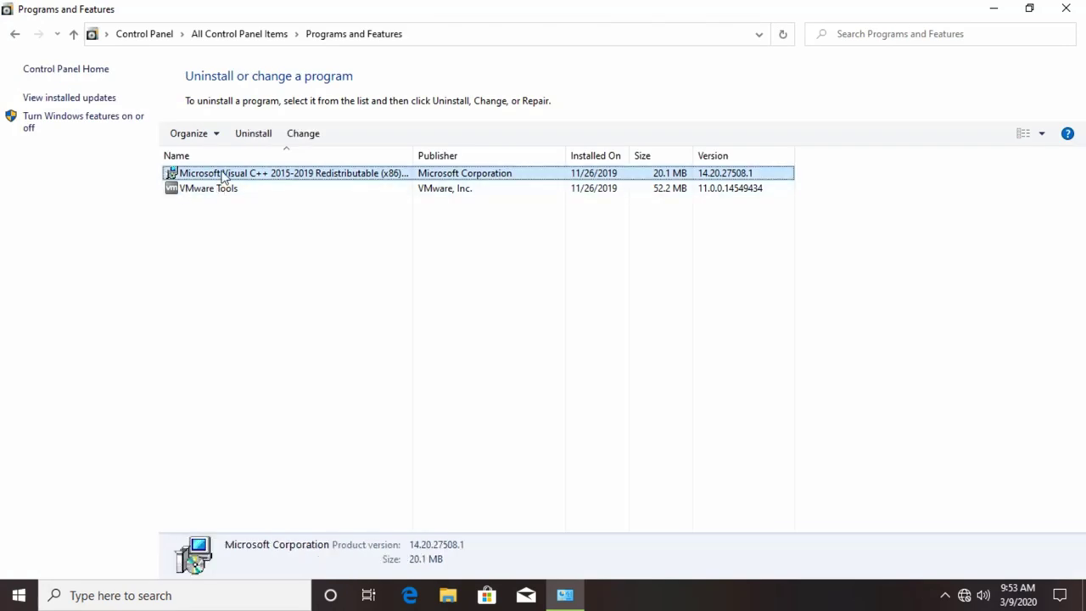
{"action": "double_click", "coordinate": [244, 174]}
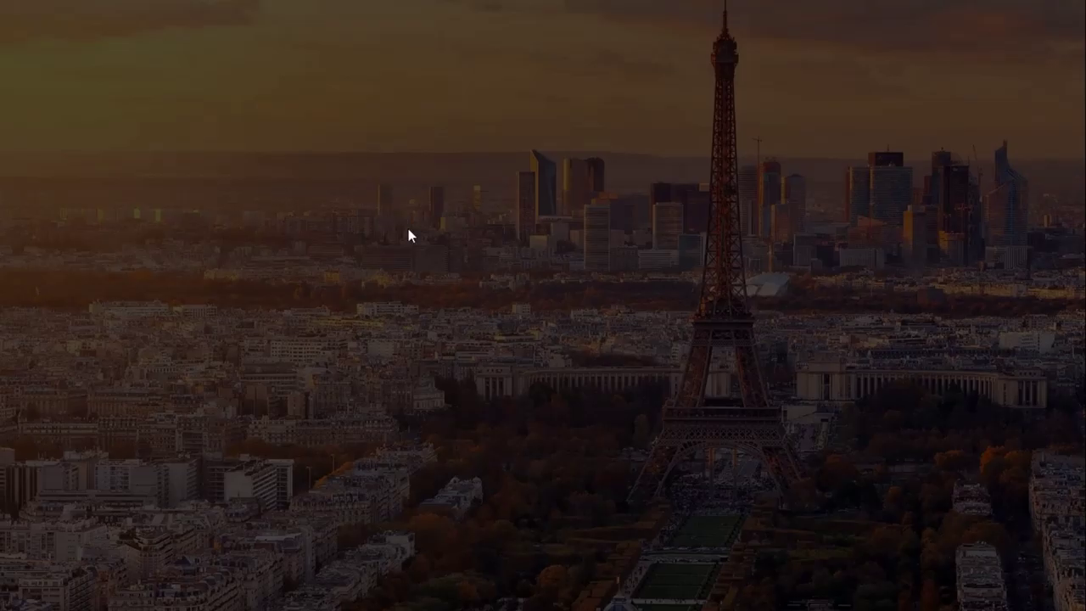
{"action": "left_click", "coordinate": [470, 399]}
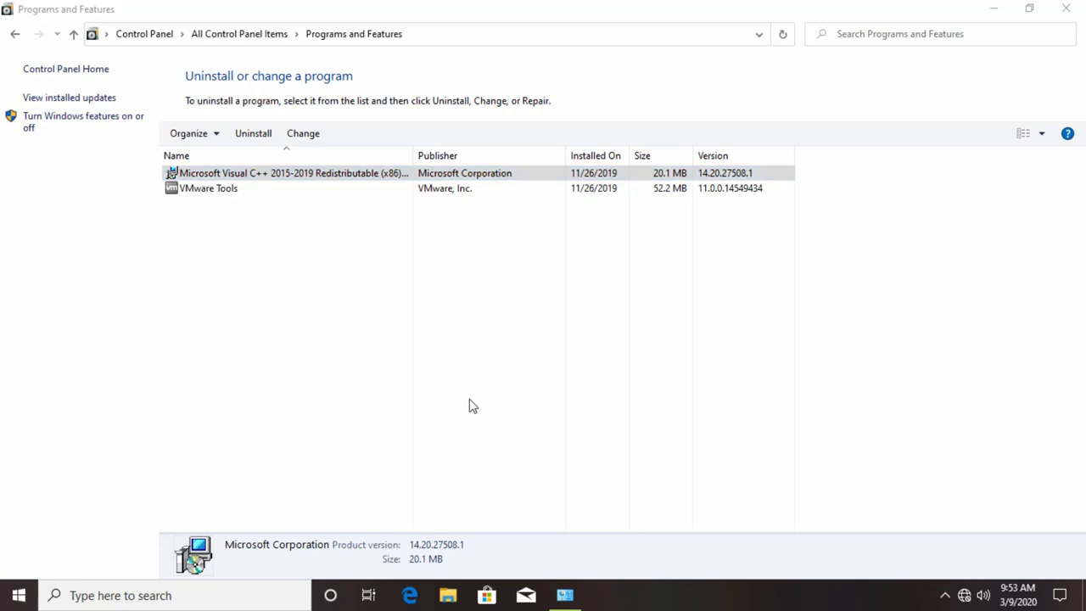
{"action": "left_click", "coordinate": [630, 389]}
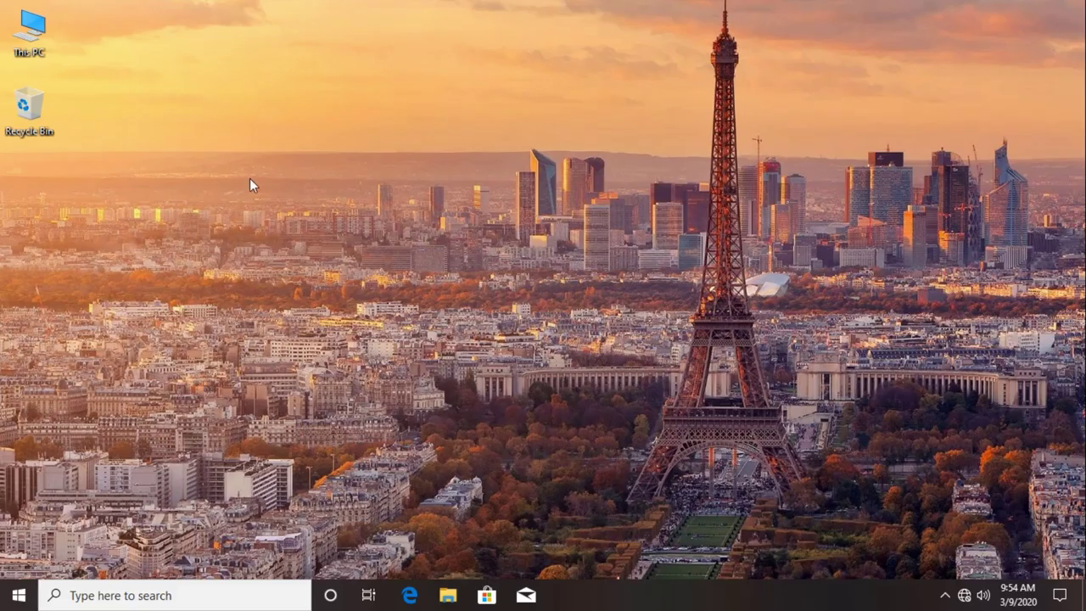
- Personalize the desktop with the underwater swimmer background and set the default app mode to Dark
{"action": "right_click", "coordinate": [249, 178]}
{"action": "left_click", "coordinate": [306, 330]}
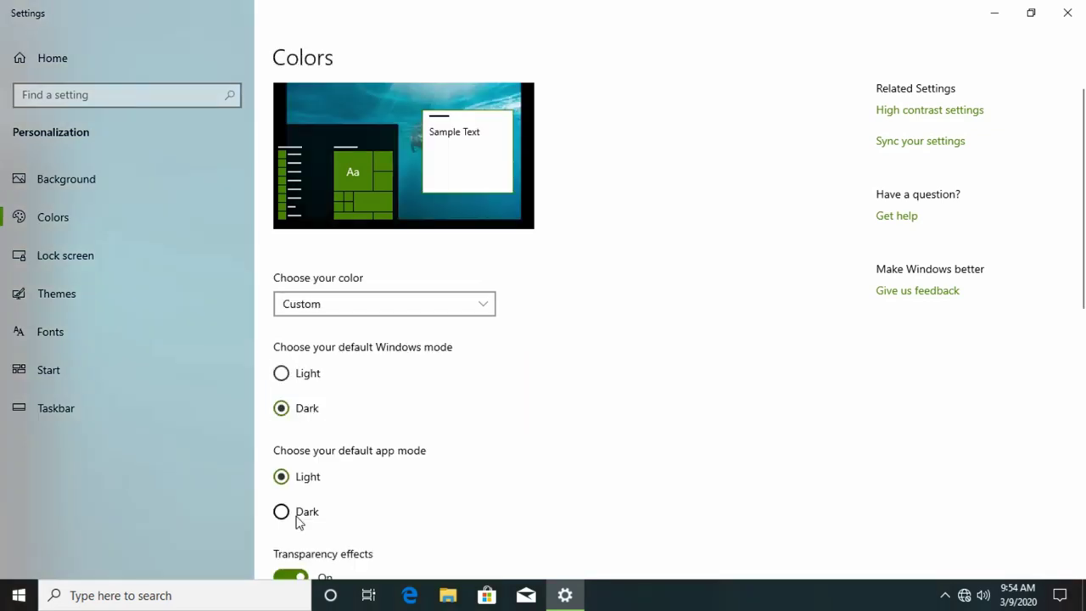
{"action": "left_click", "coordinate": [306, 513]}
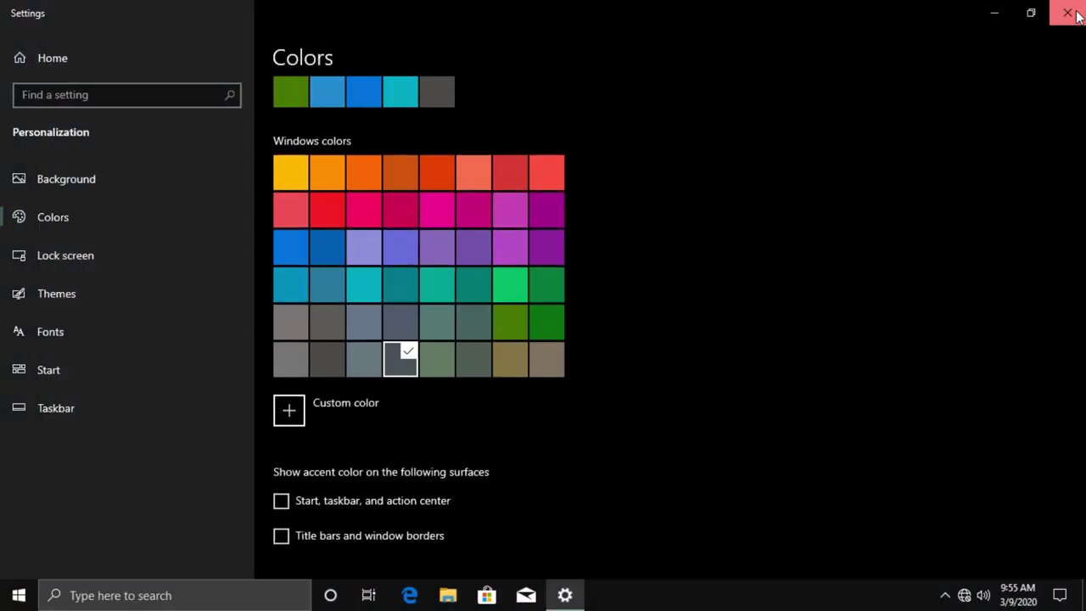
{"action": "left_click", "coordinate": [1066, 13]}
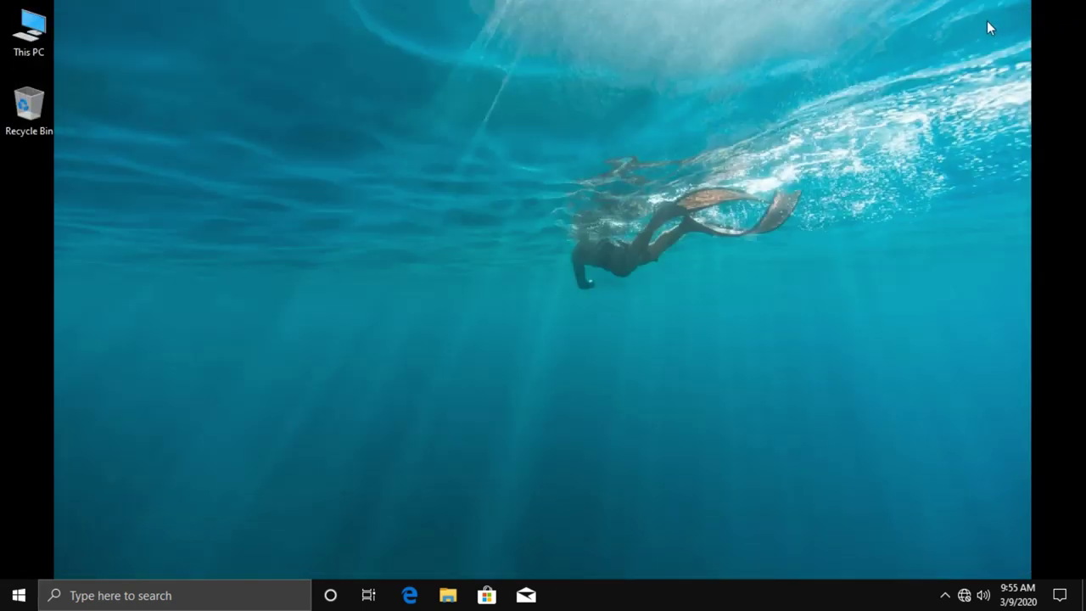
{"action": "right_click", "coordinate": [381, 84]}
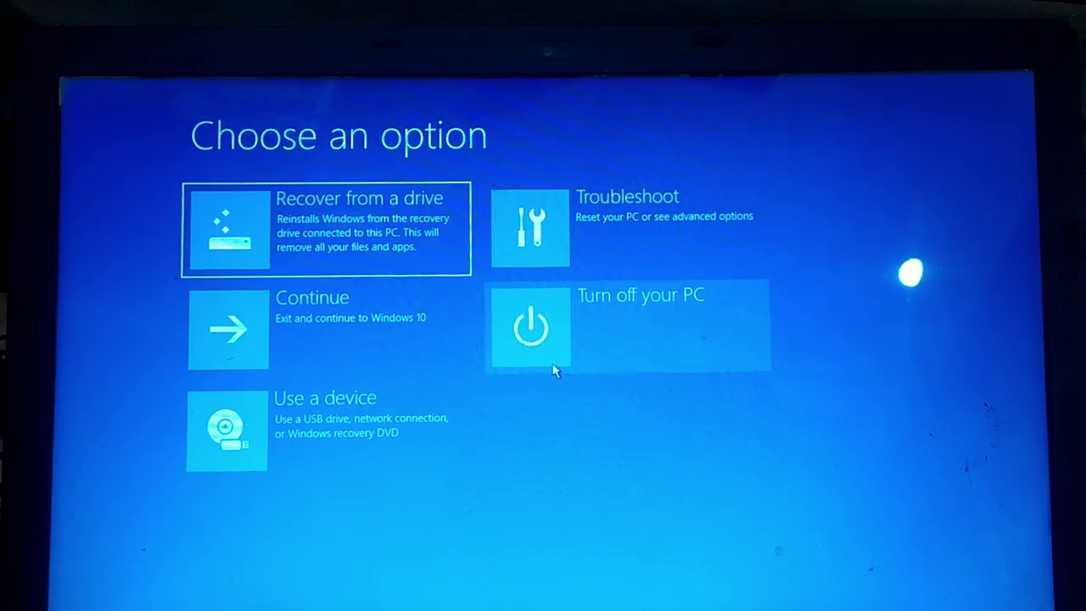
- From the recovery drive's advanced troubleshooting options, start System Image Recovery with Windows 10 as the target operating system
{"action": "key", "text": "Right"}
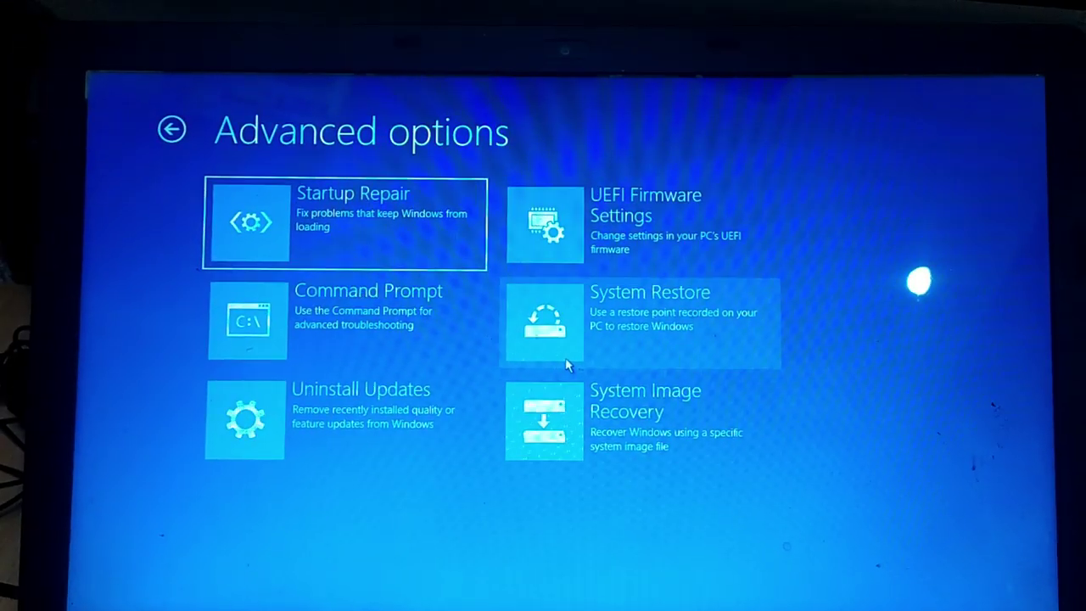
{"action": "key", "text": "Down"}
{"action": "key", "text": "Down"}
{"action": "key", "text": "Right"}
{"action": "key", "text": "Return"}
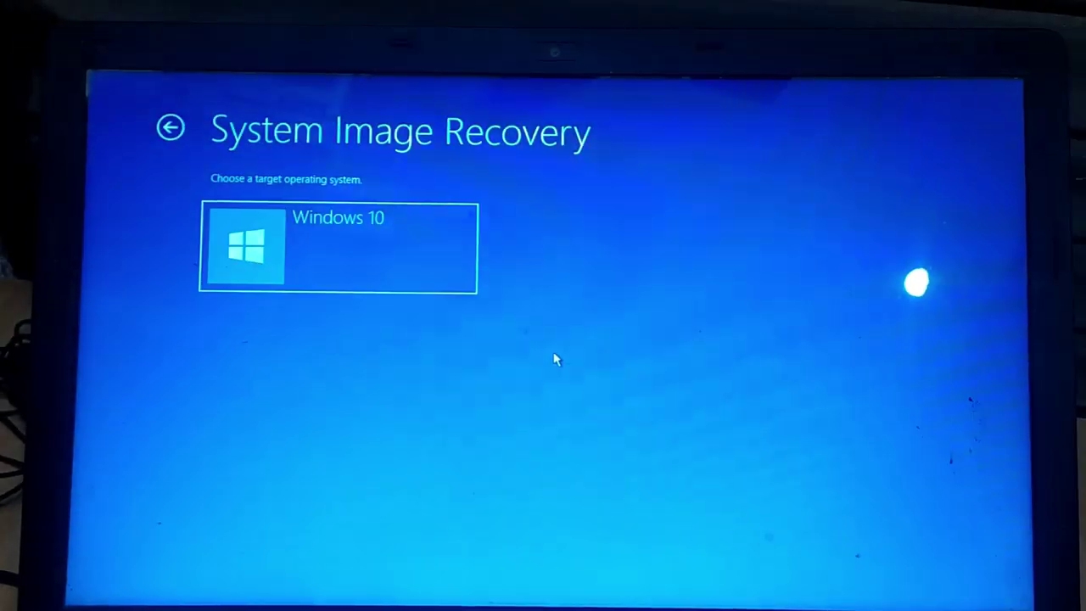
{"action": "key", "text": "Return"}
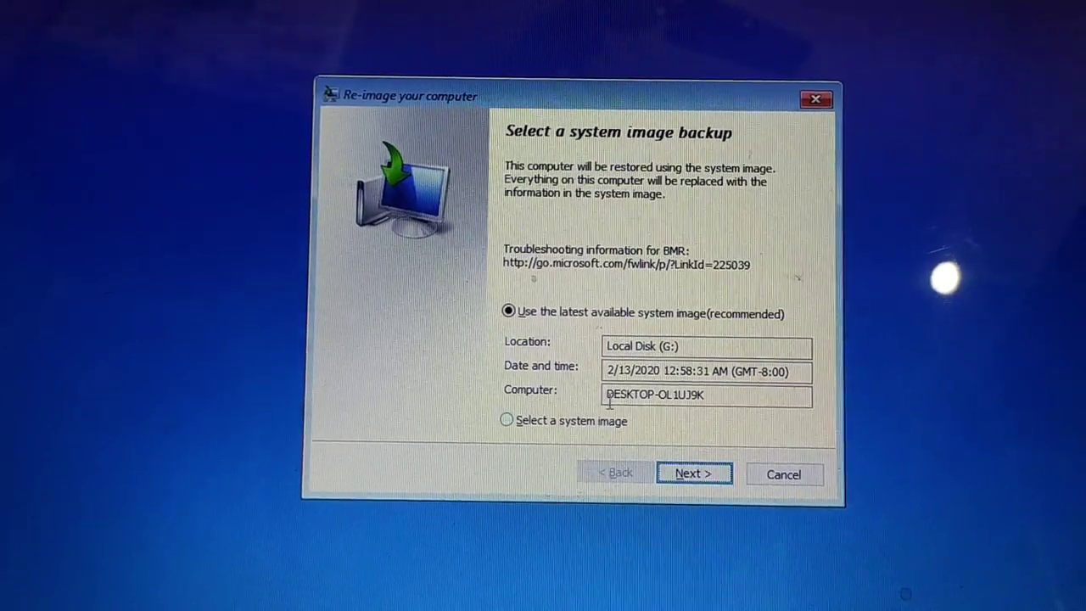
- Re-image the computer from the latest available system image with the default restore options, and restart it
{"action": "left_click", "coordinate": [697, 474]}
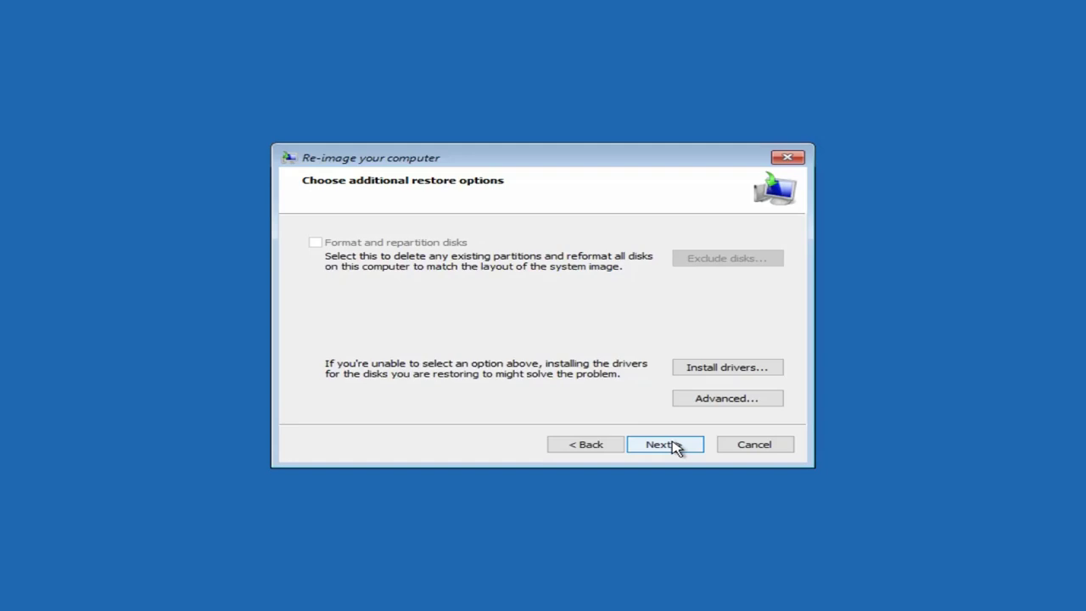
{"action": "left_click", "coordinate": [670, 444]}
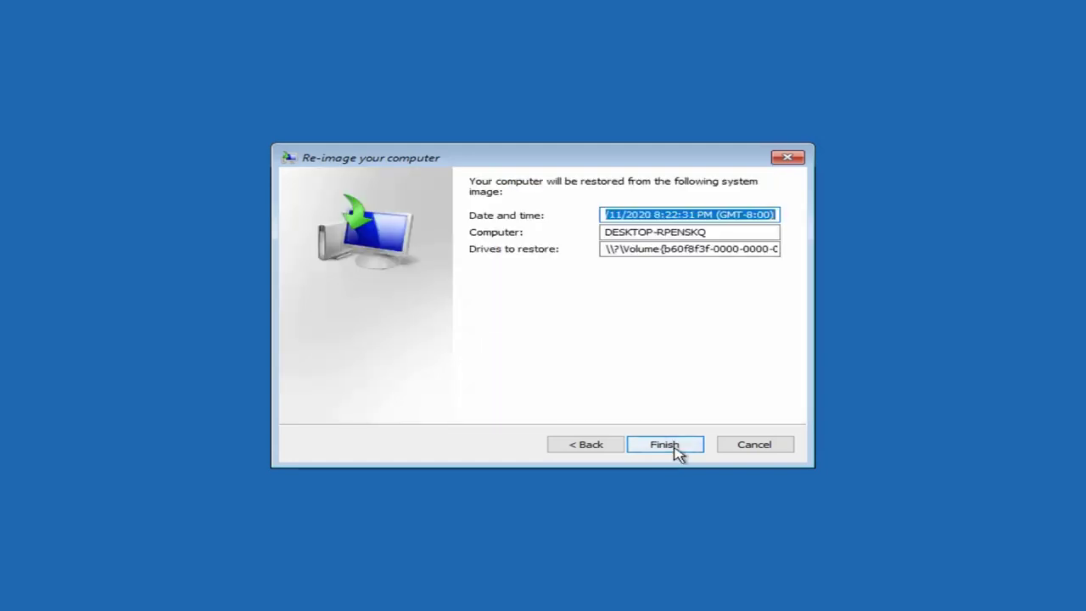
{"action": "left_click", "coordinate": [676, 450]}
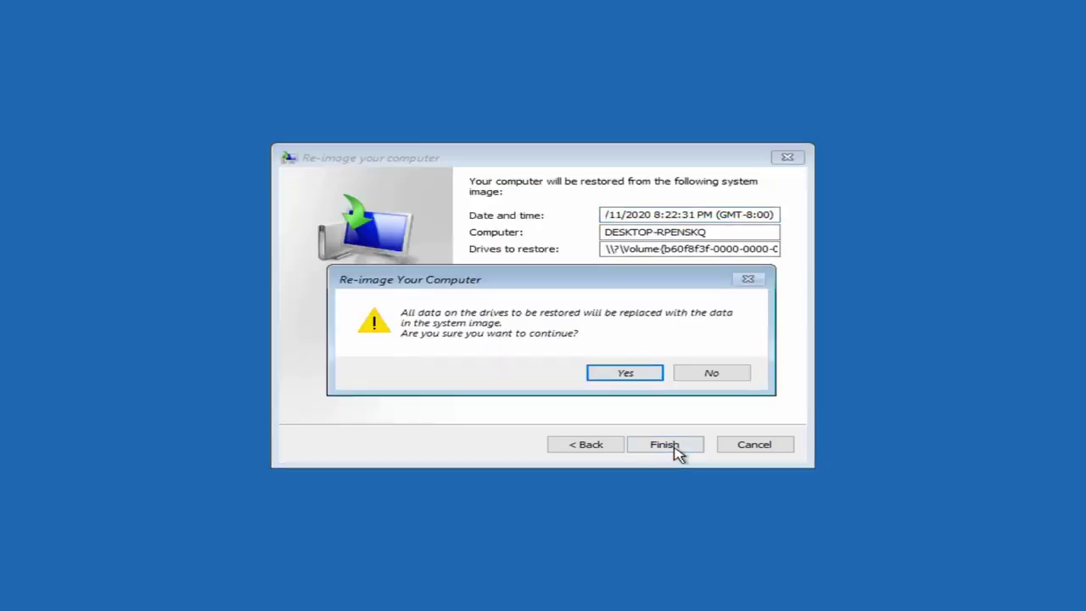
{"action": "left_click", "coordinate": [624, 374]}
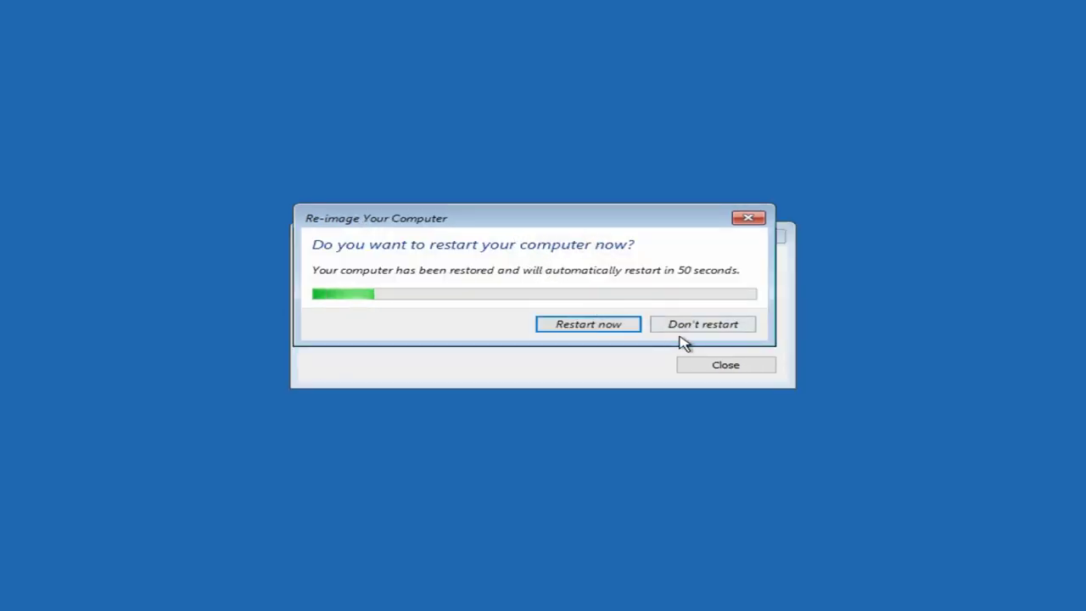
{"action": "left_click", "coordinate": [608, 332]}
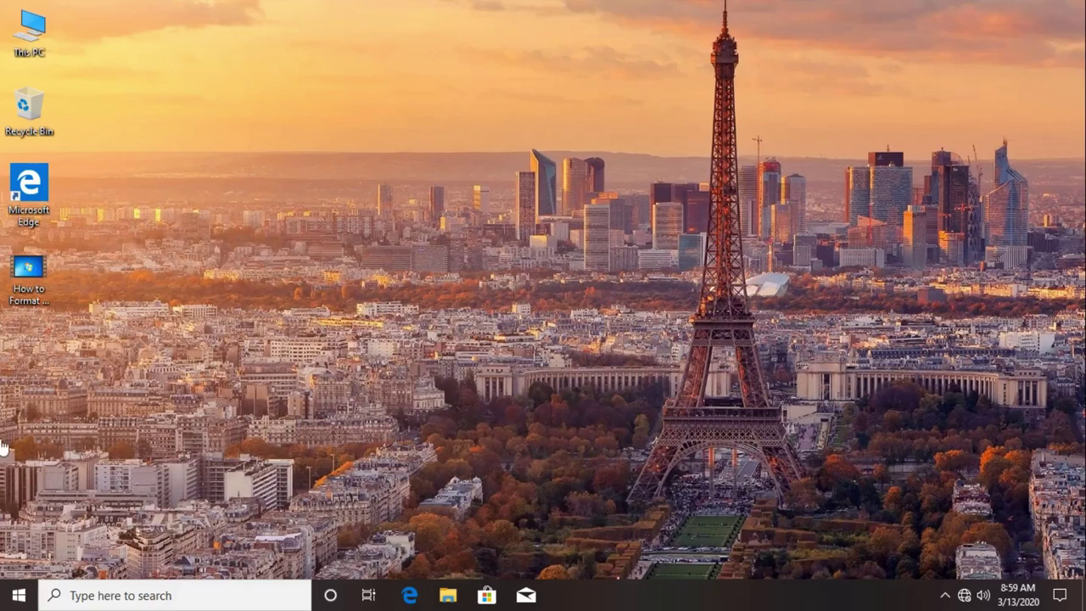
- Check the Start menu and the "How to Format Windows 7 without CD with USB in Hindi" video on the restored desktop
{"action": "left_click", "coordinate": [19, 600]}
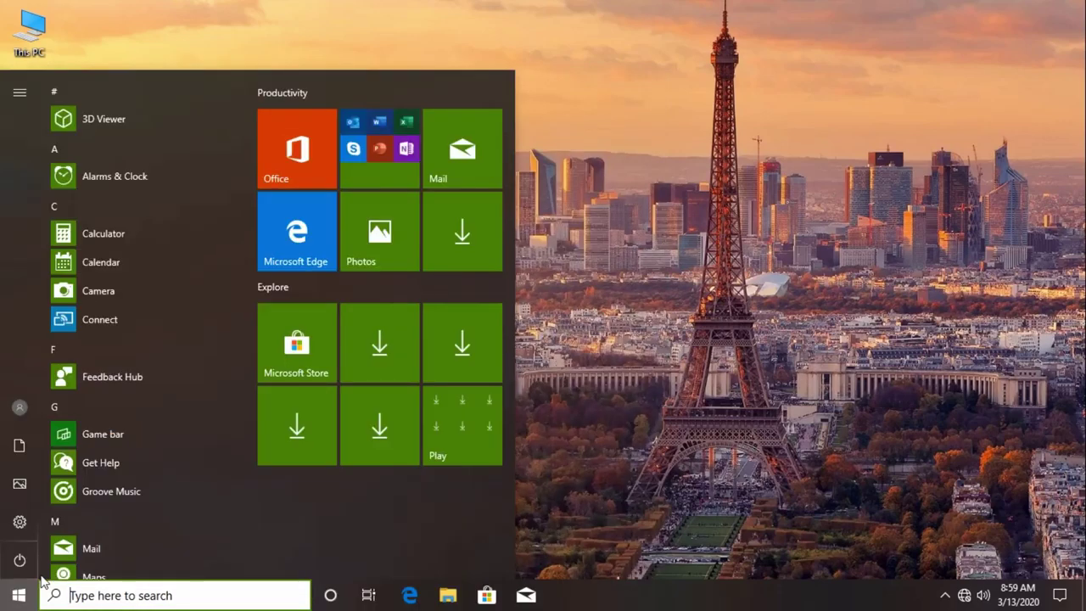
{"action": "left_click", "coordinate": [37, 585]}
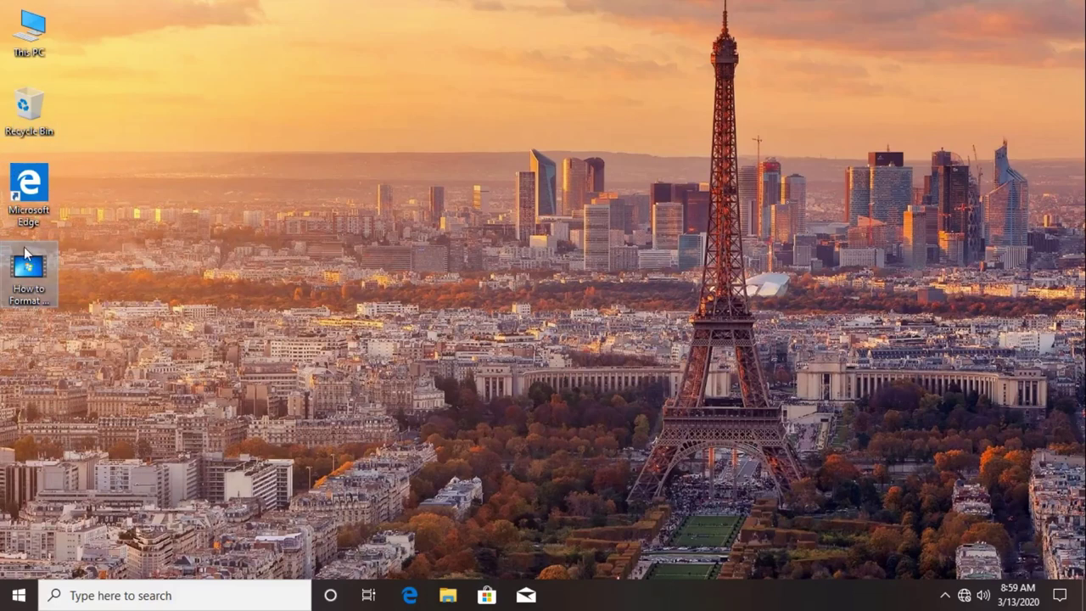
{"action": "mouse_move", "coordinate": [42, 283]}
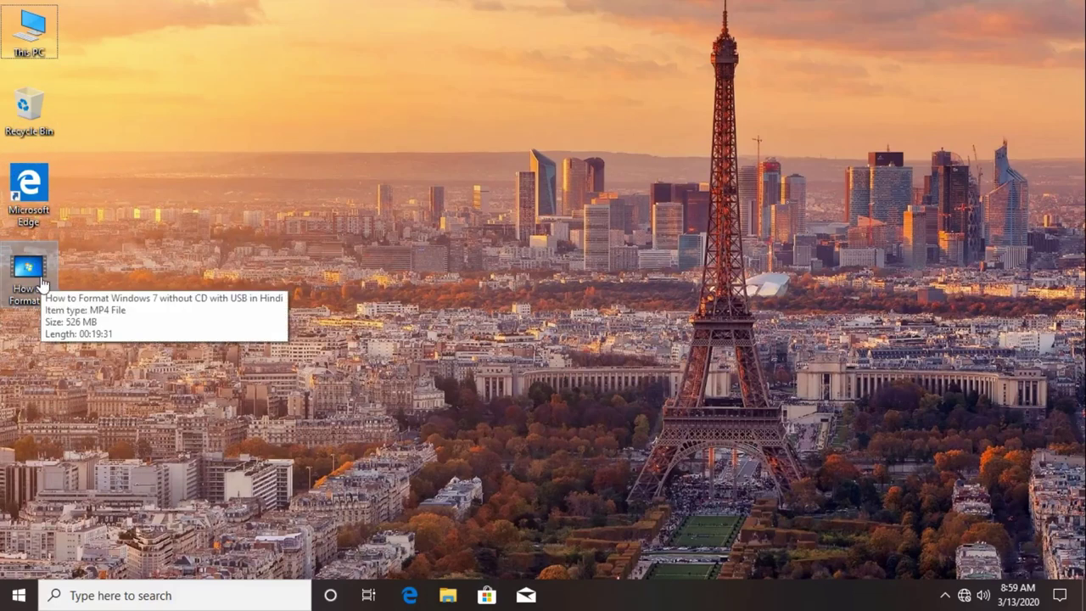
- Open Programs and Features from Control Panel, check the list for the Microsoft Visual C++ redistributable, and close the window
{"action": "left_click", "coordinate": [21, 595]}
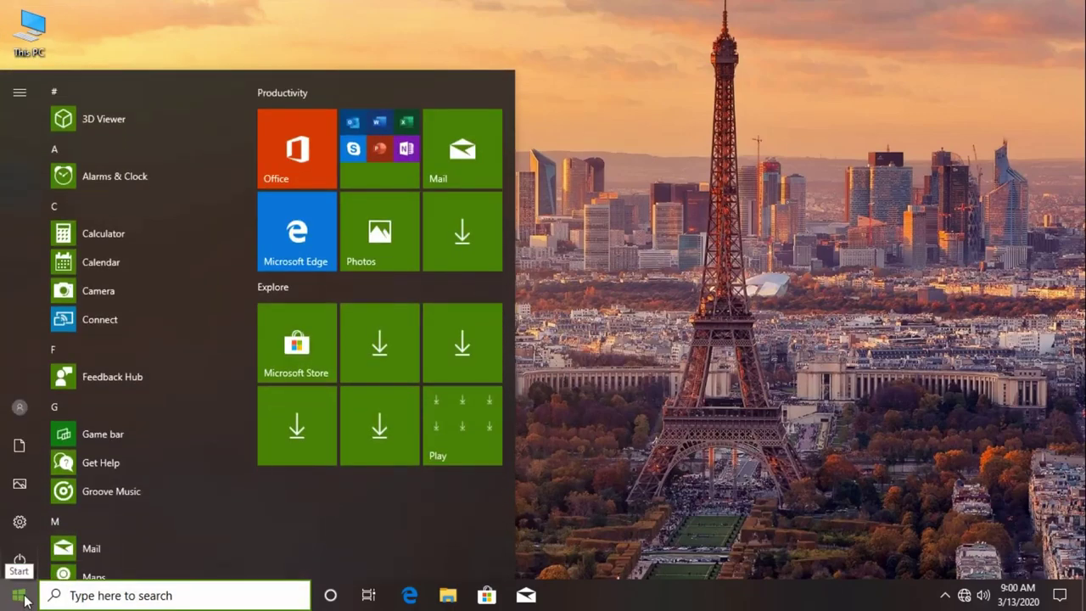
{"action": "type", "text": "con"}
{"action": "key", "text": "Return"}
{"action": "left_click", "coordinate": [637, 426]}
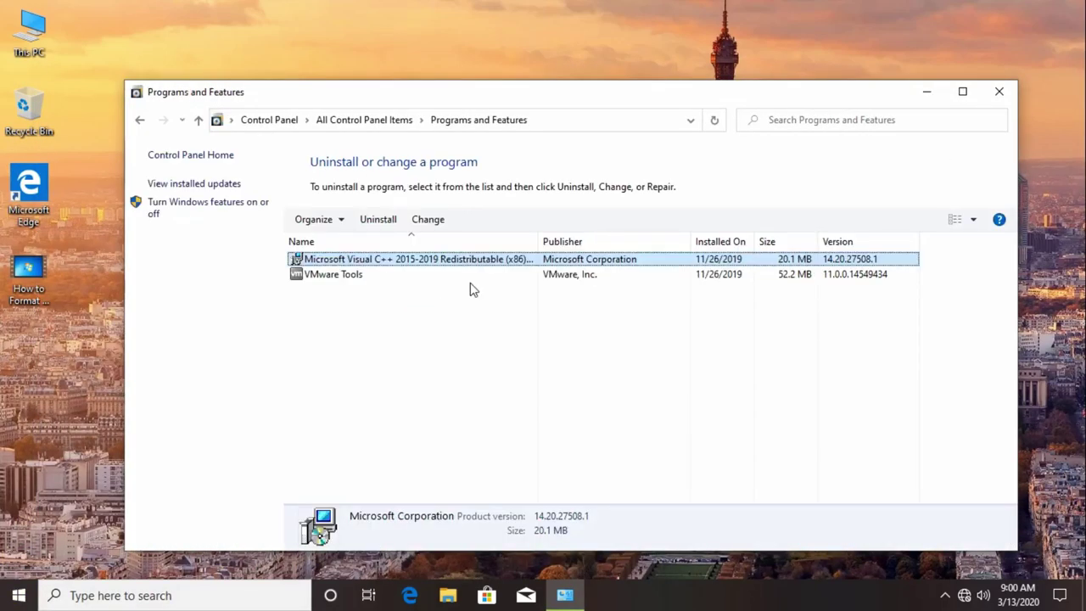
{"action": "key", "text": "alt+F4"}
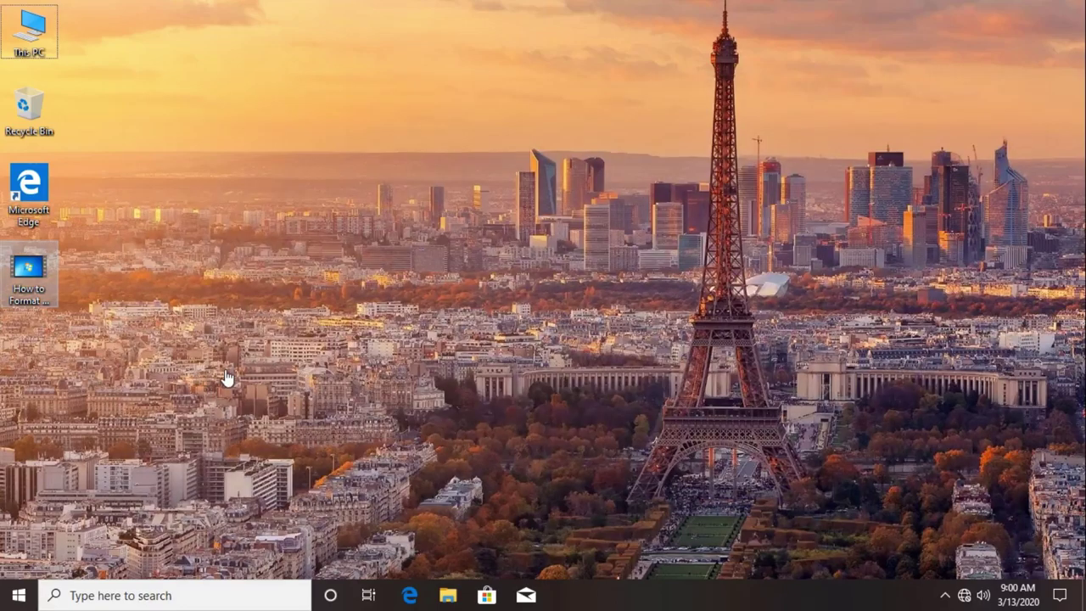